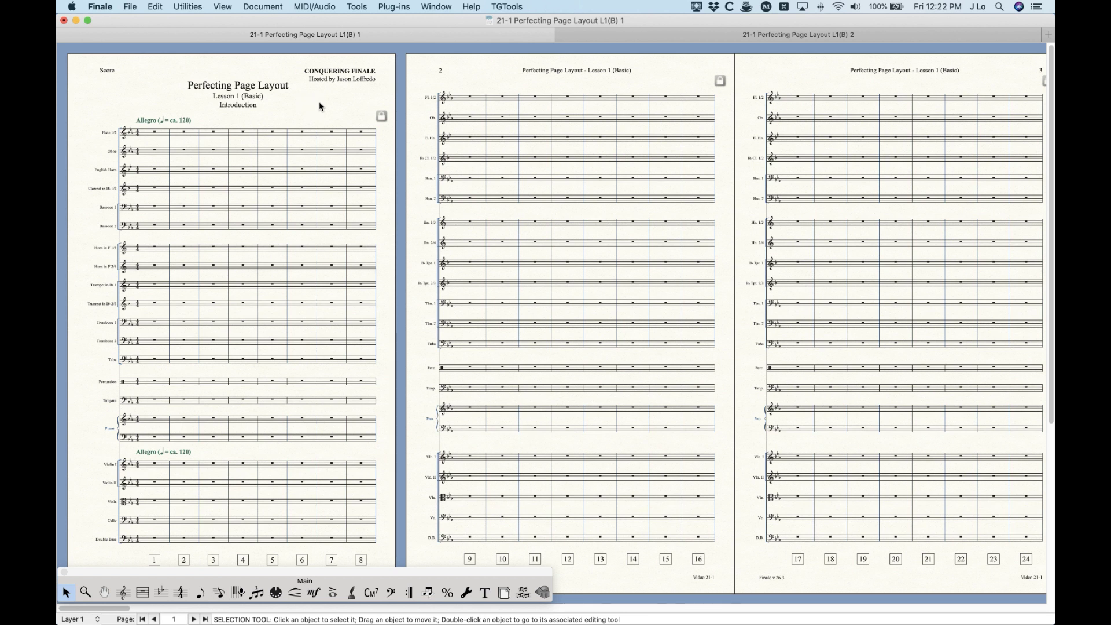
Step: Activate the Page Layout Tool and review the page size, page margin and page and staff system resizing commands
{"action": "left_click", "coordinate": [505, 571]}
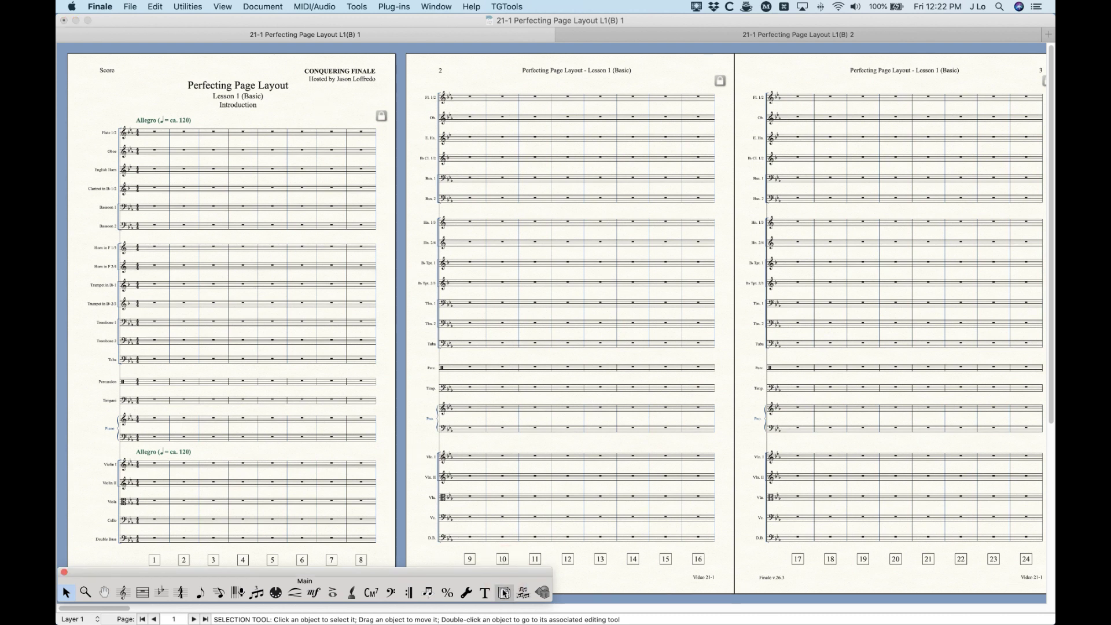
{"action": "left_click", "coordinate": [503, 593]}
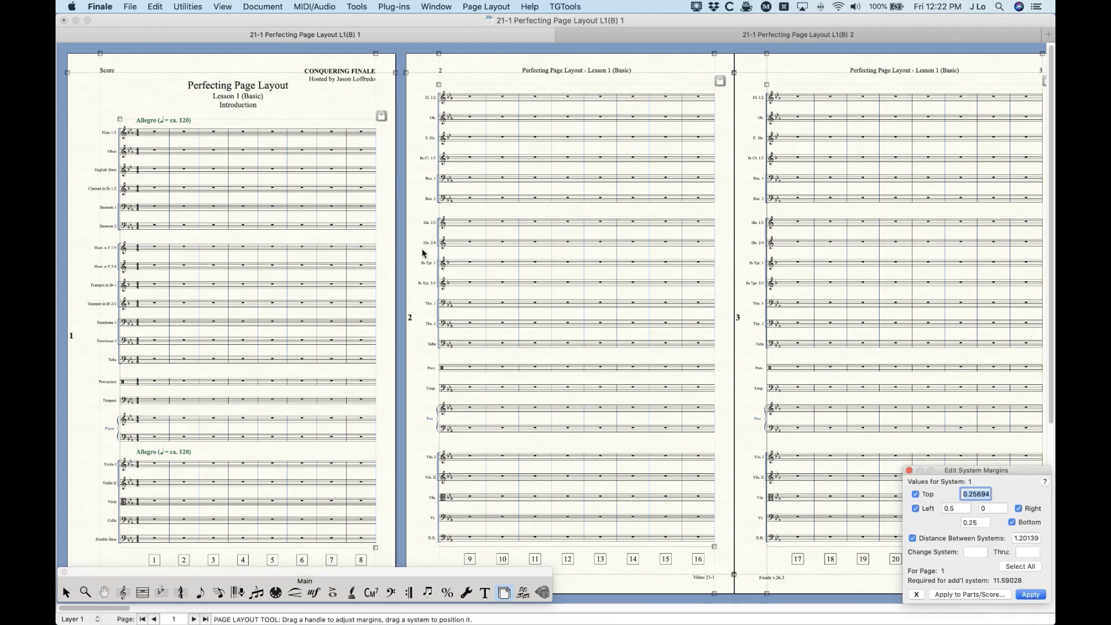
{"action": "left_click", "coordinate": [497, 6]}
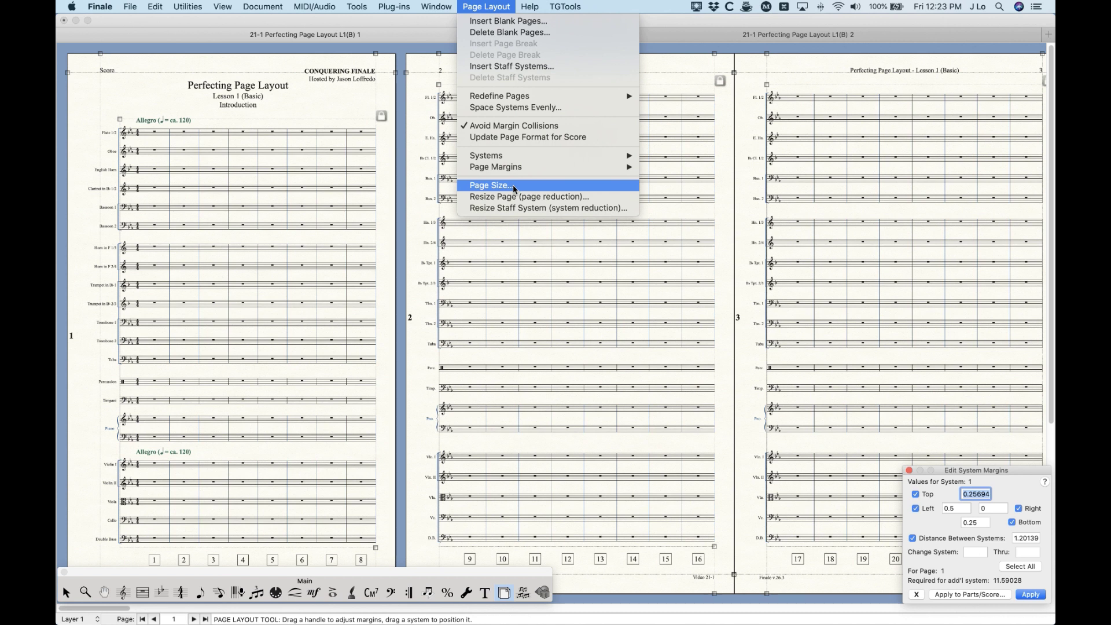
{"action": "mouse_move", "coordinate": [510, 171]}
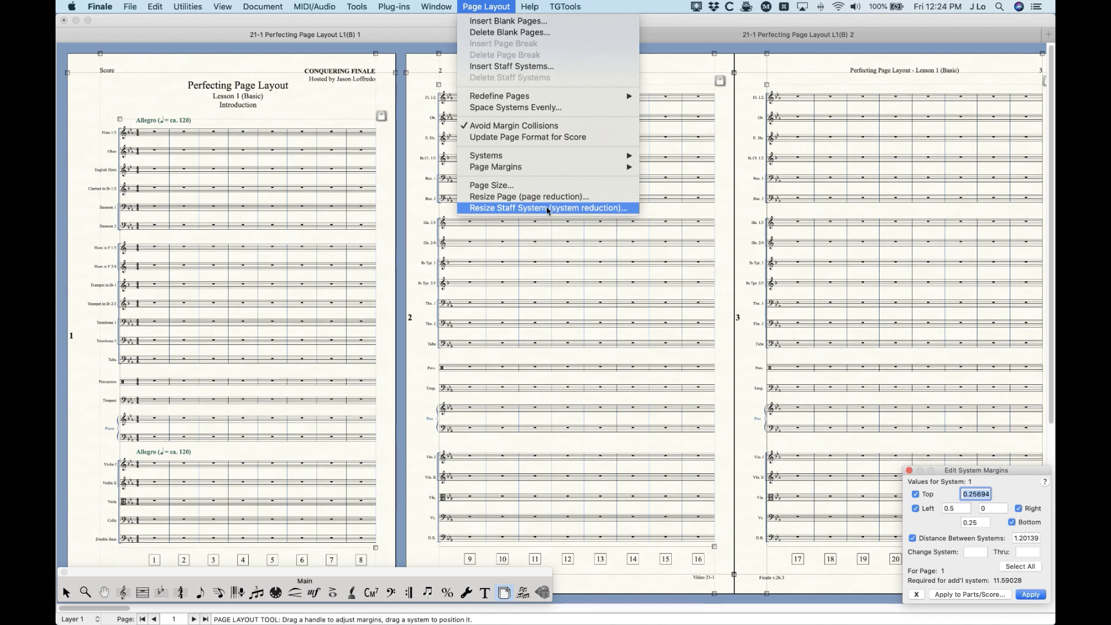
{"action": "left_click", "coordinate": [331, 103]}
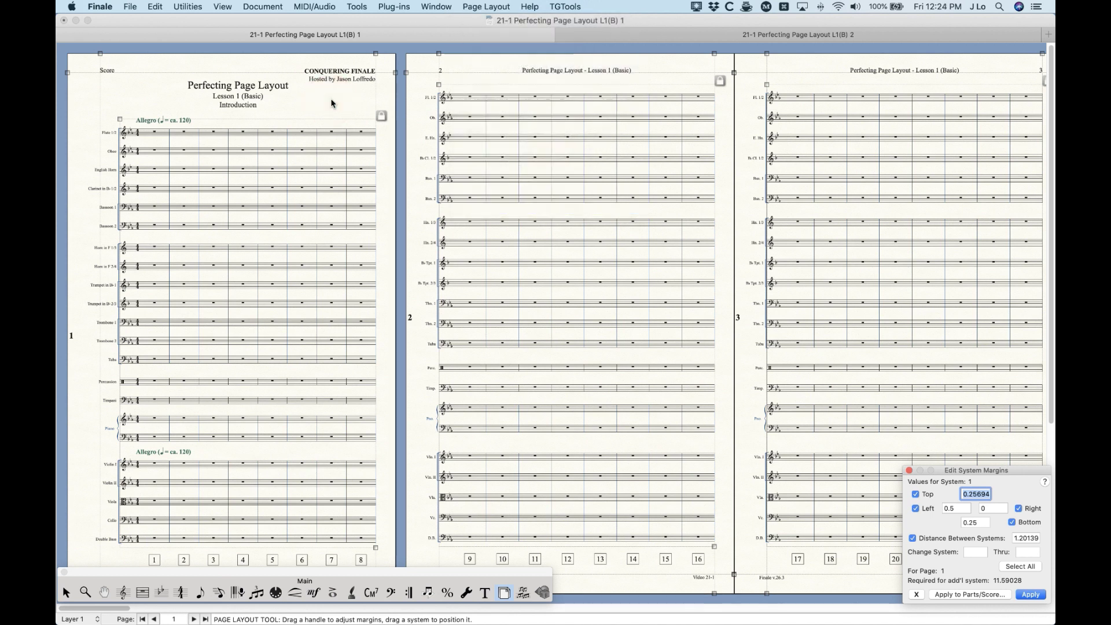
Step: Examine the score's first page from title to measure numbers and select its full-orchestra system
{"action": "key", "text": "super+equal"}
{"action": "key", "text": "super+equal"}
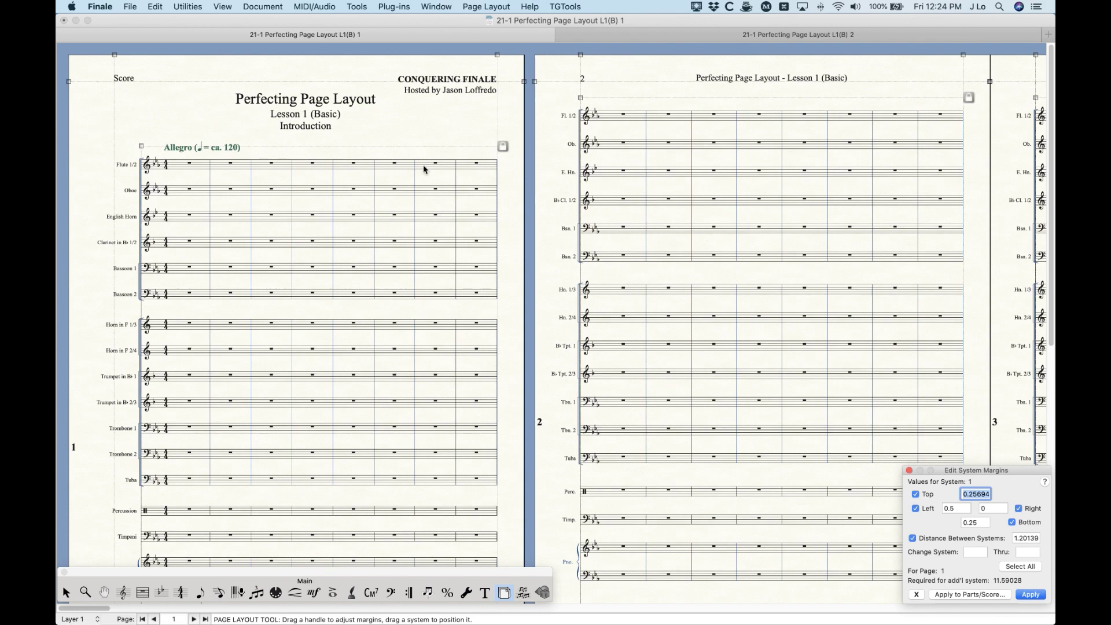
{"action": "key", "text": "super+minus"}
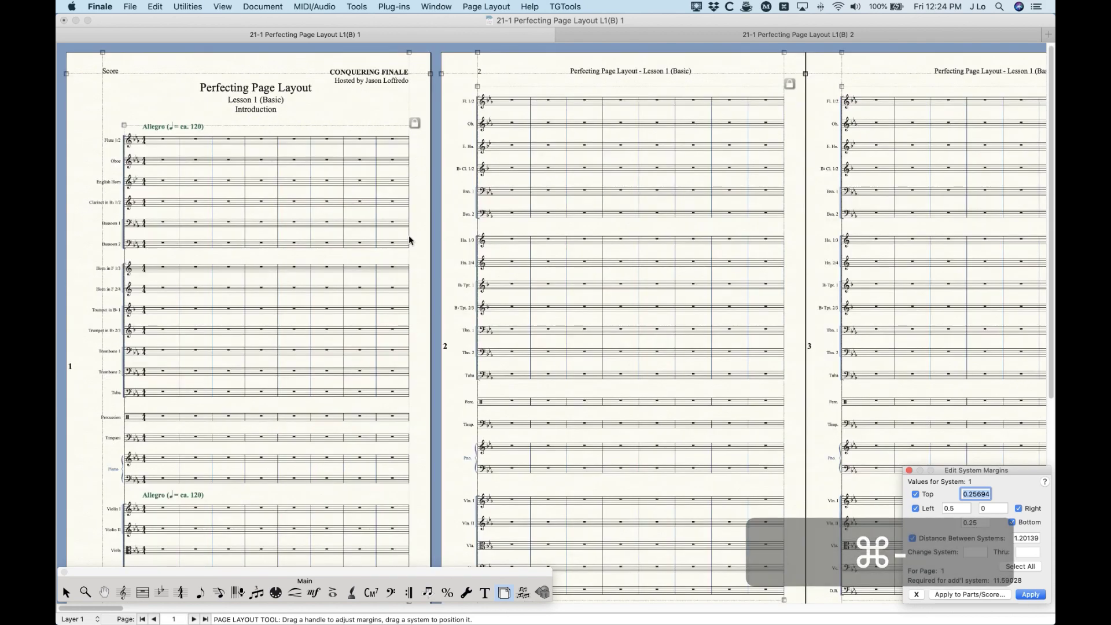
{"action": "scroll", "coordinate": [392, 240], "scroll_direction": "down", "scroll_amount": 2}
{"action": "scroll", "coordinate": [392, 241], "scroll_direction": "down", "scroll_amount": 2}
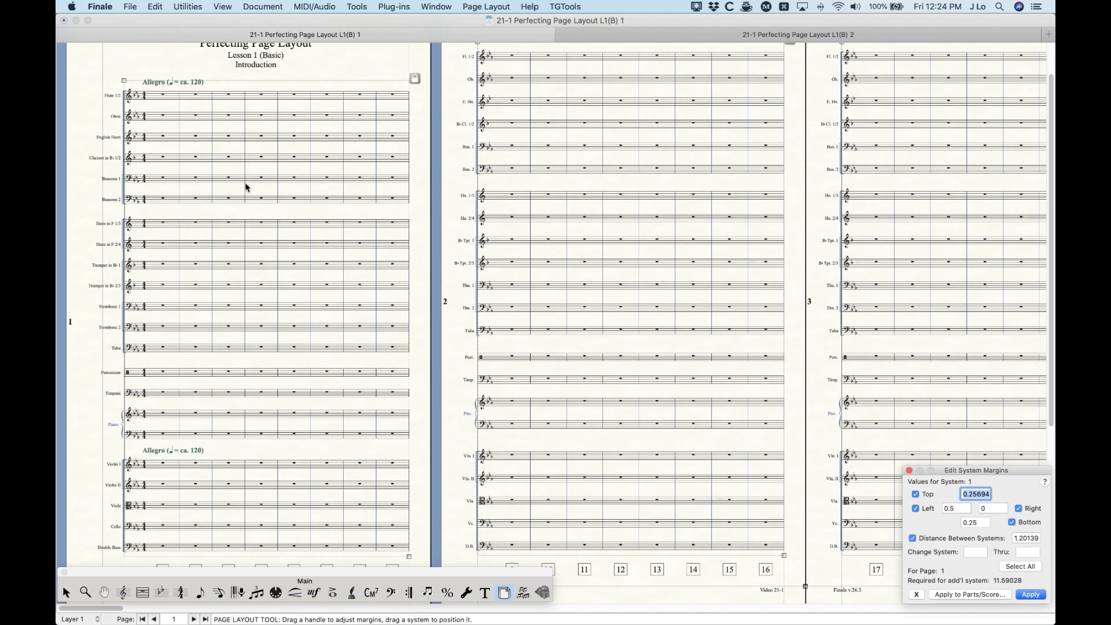
{"action": "scroll", "coordinate": [248, 206], "scroll_direction": "down", "scroll_amount": 1}
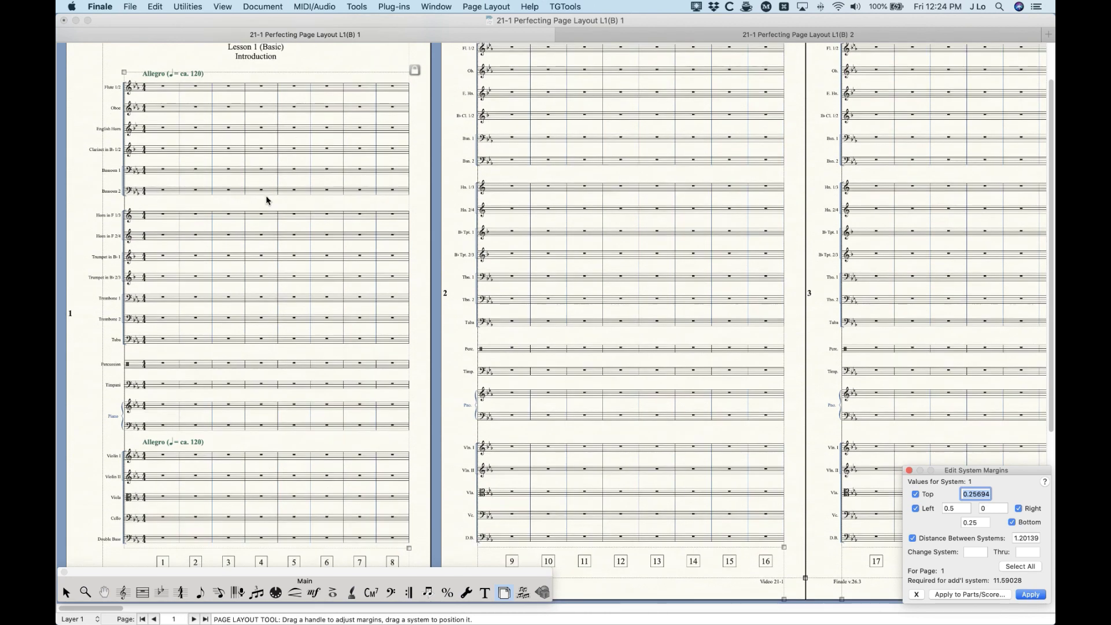
{"action": "scroll", "coordinate": [274, 300], "scroll_direction": "down", "scroll_amount": 1}
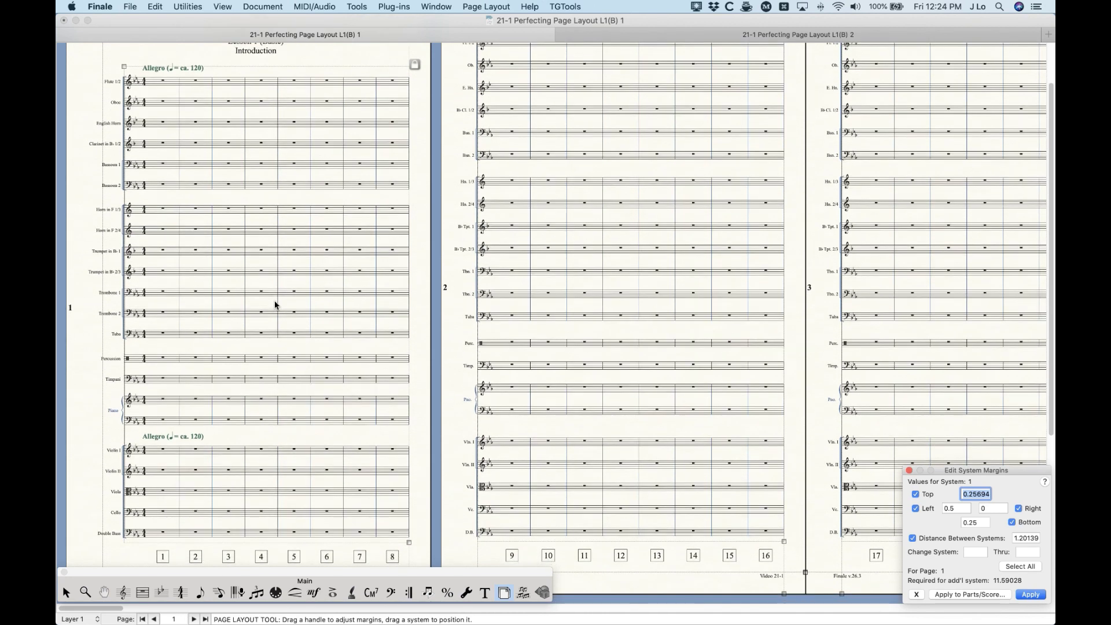
{"action": "key", "text": "super+minus"}
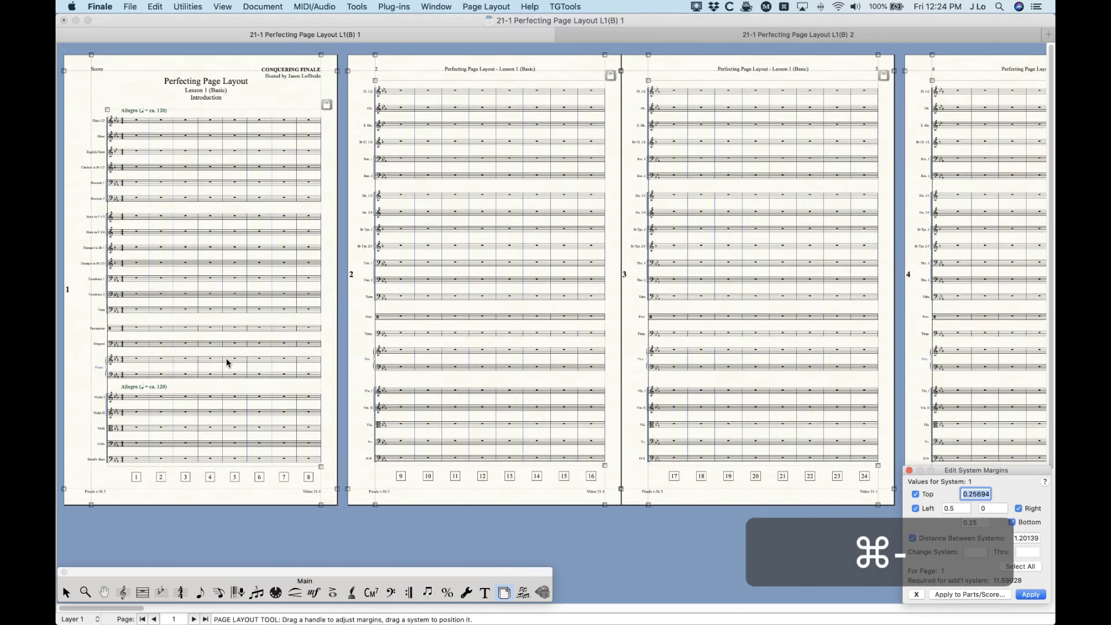
{"action": "left_click", "coordinate": [221, 144]}
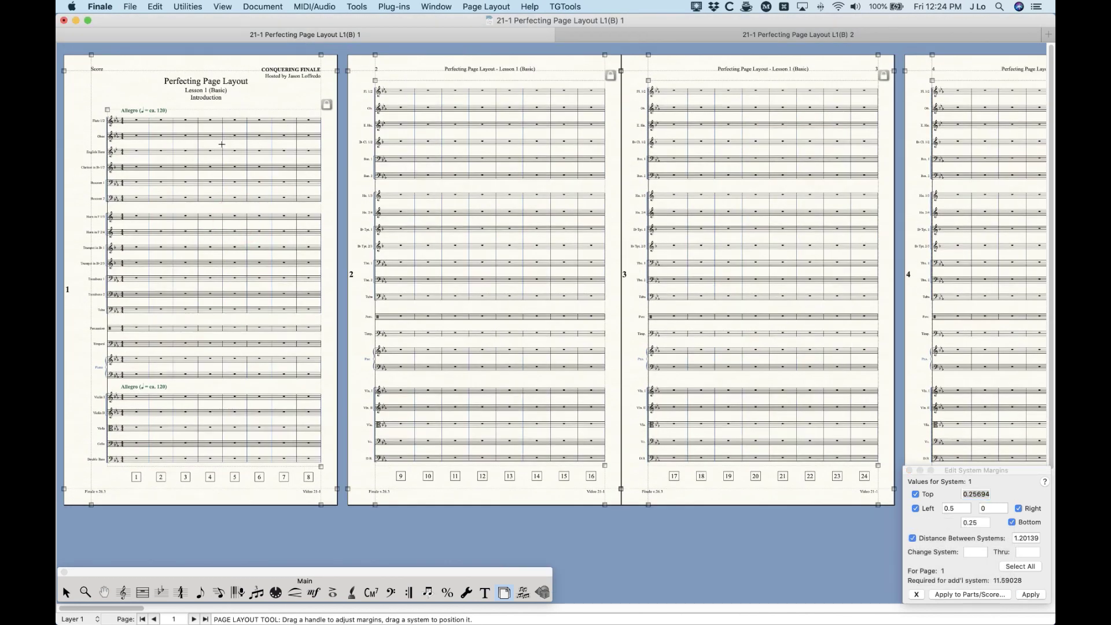
{"action": "left_click", "coordinate": [222, 128]}
Step: Switch from the full score to the linked Flute 1 part for editing
{"action": "left_click", "coordinate": [263, 7]}
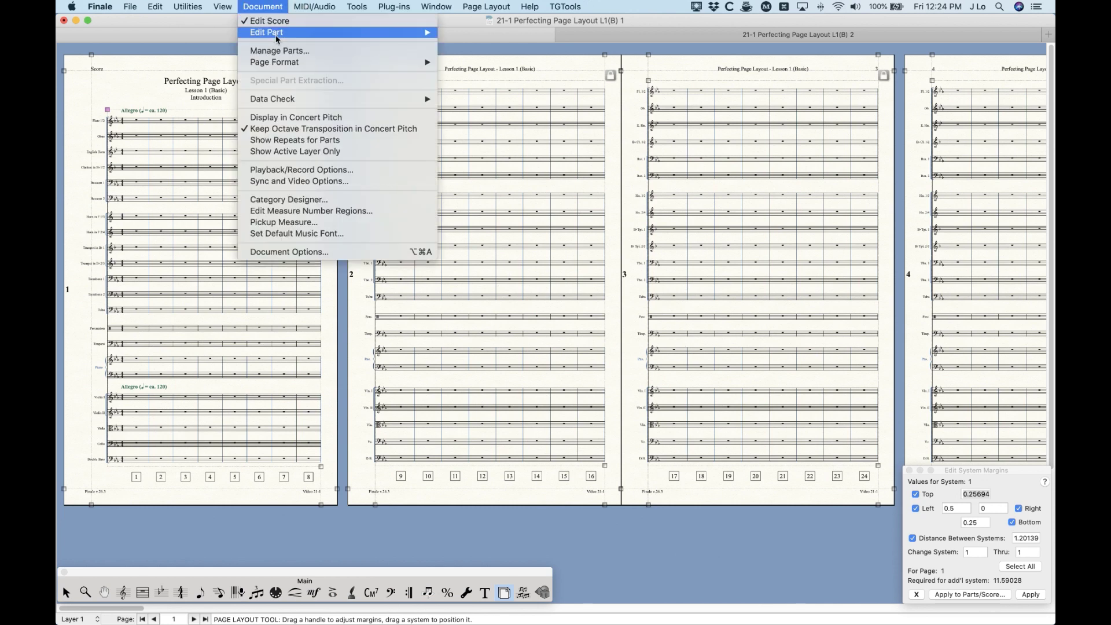
{"action": "mouse_move", "coordinate": [276, 35]}
{"action": "left_click", "coordinate": [463, 36]}
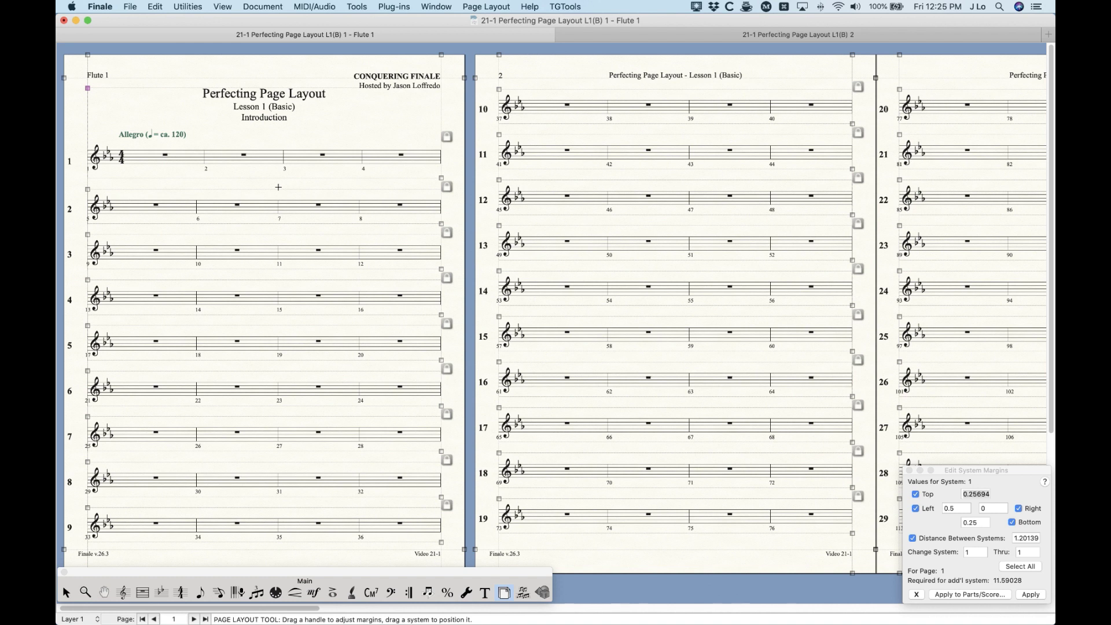
Step: Try moving the second and third systems of the Flute 1 part slightly down with the Page Layout Tool, and undo both moves
{"action": "left_click_drag", "start_coordinate": [280, 198], "coordinate": [278, 205]}
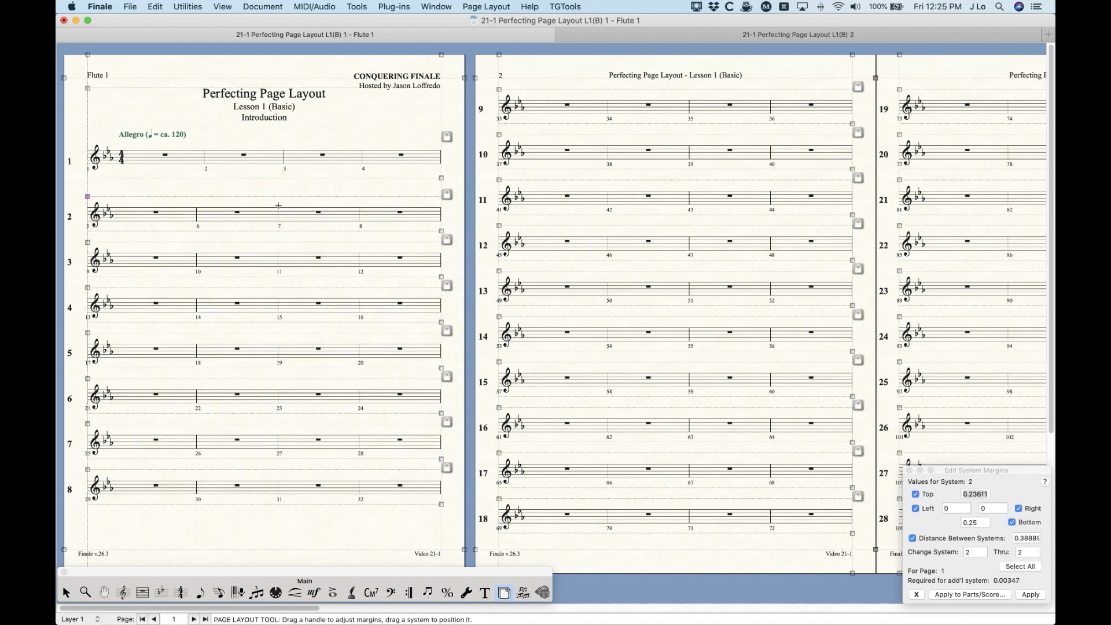
{"action": "left_click_drag", "start_coordinate": [285, 257], "coordinate": [301, 266]}
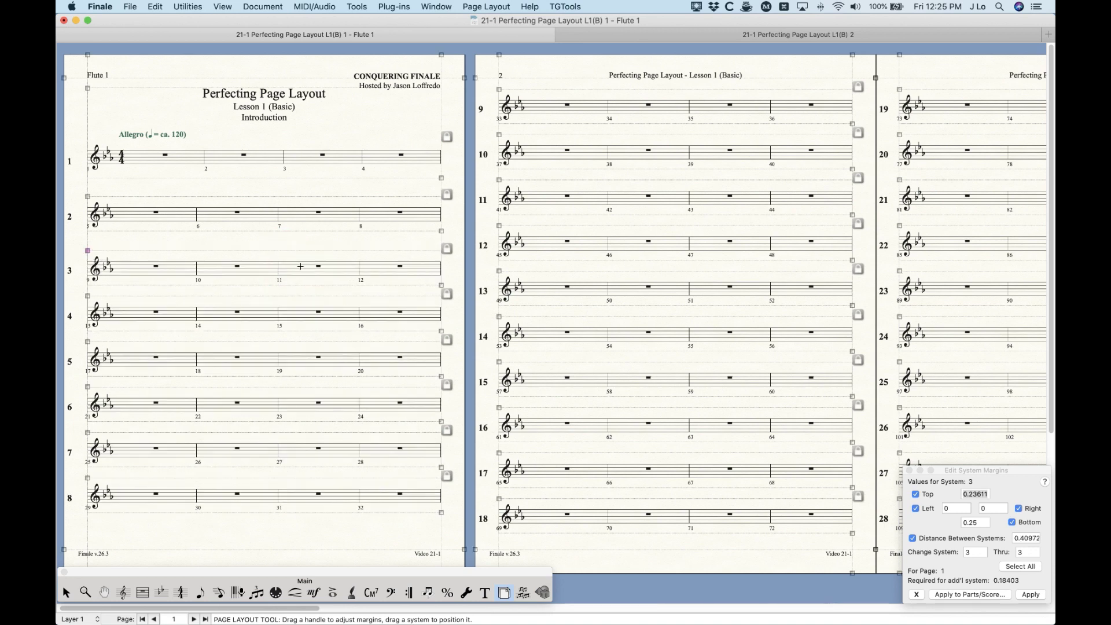
{"action": "key", "text": "super+z"}
{"action": "key", "text": "super+z"}
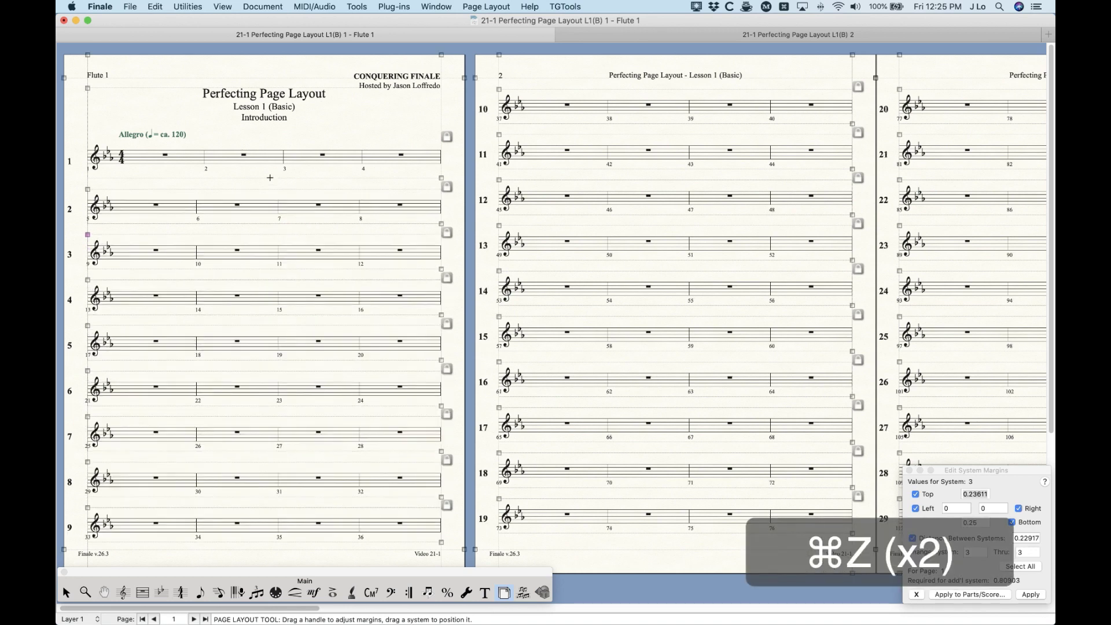
Step: Try lowering the Flute 1 part's staff at measure 5 with the Staff Tool, and undo the move
{"action": "left_click", "coordinate": [123, 592]}
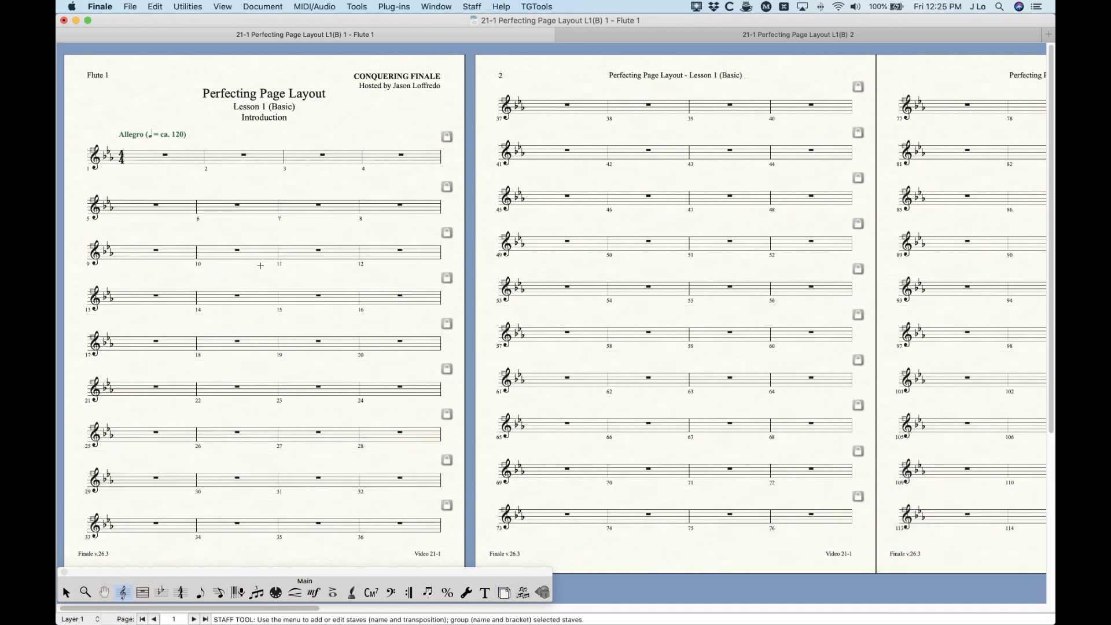
{"action": "left_click_drag", "start_coordinate": [91, 201], "coordinate": [93, 215]}
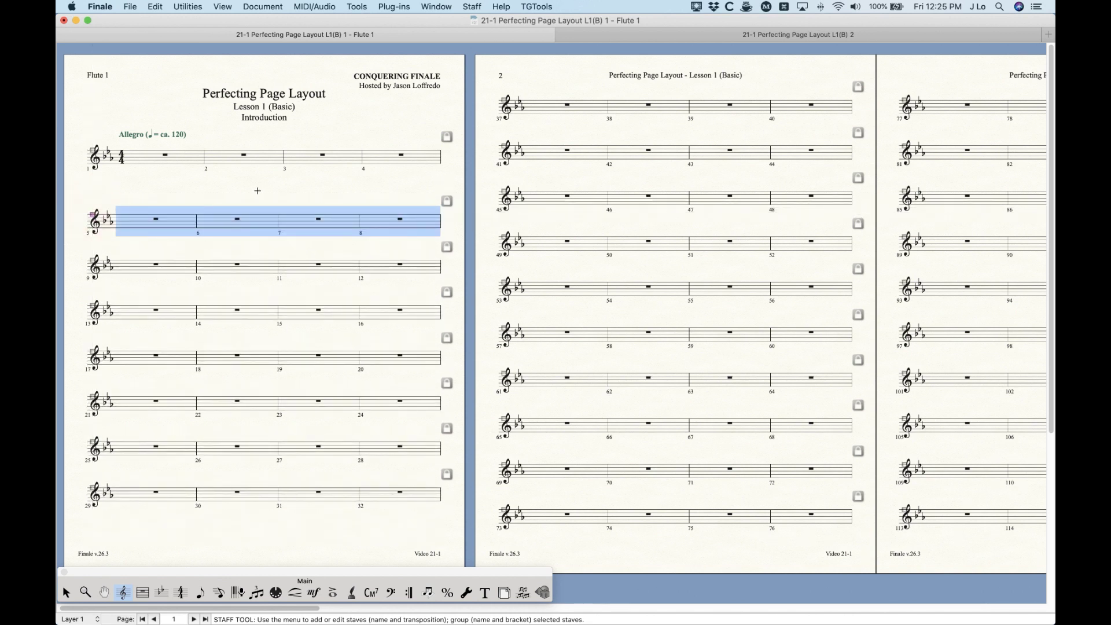
{"action": "key", "text": "super"}
{"action": "key", "text": "super+z"}
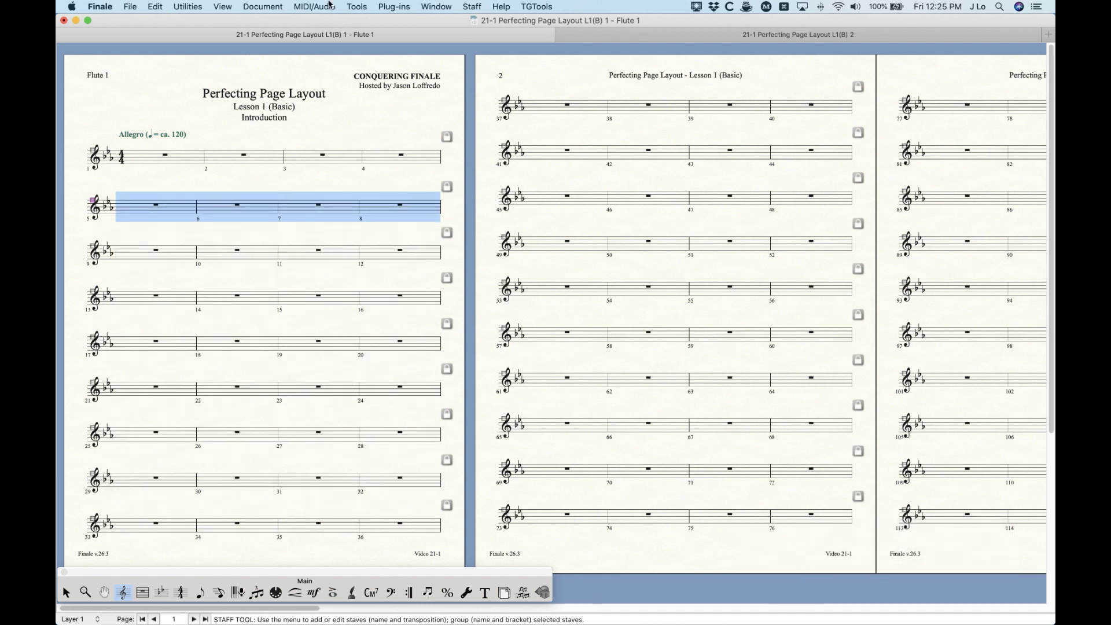
Step: Reactivate the Page Layout Tool and return from the Flute 1 part to the full score
{"action": "left_click", "coordinate": [504, 593]}
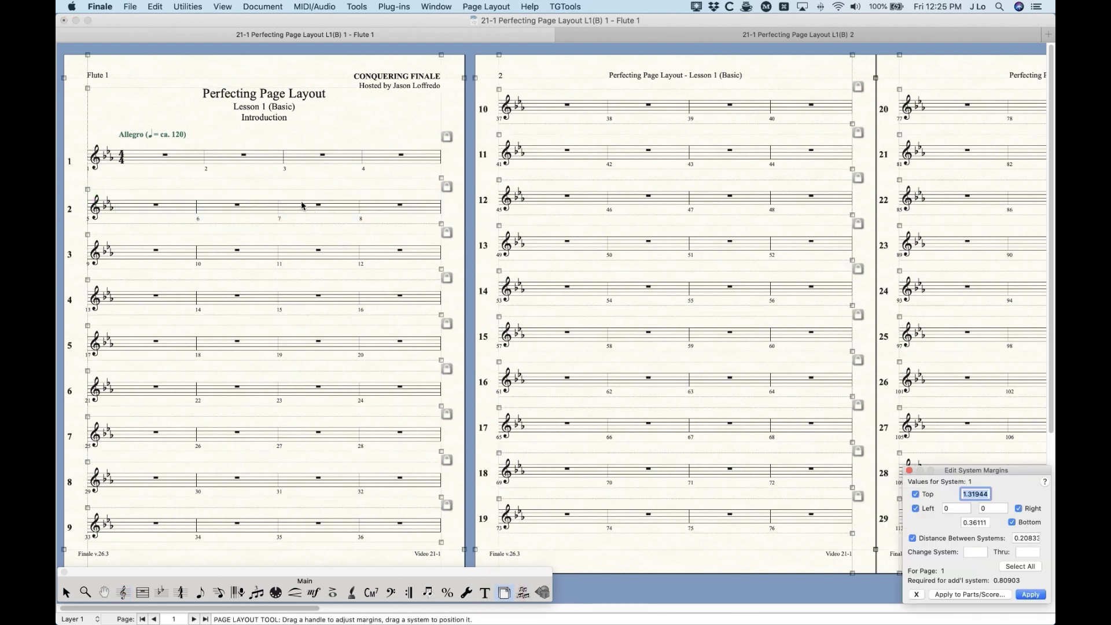
{"action": "left_click", "coordinate": [269, 183]}
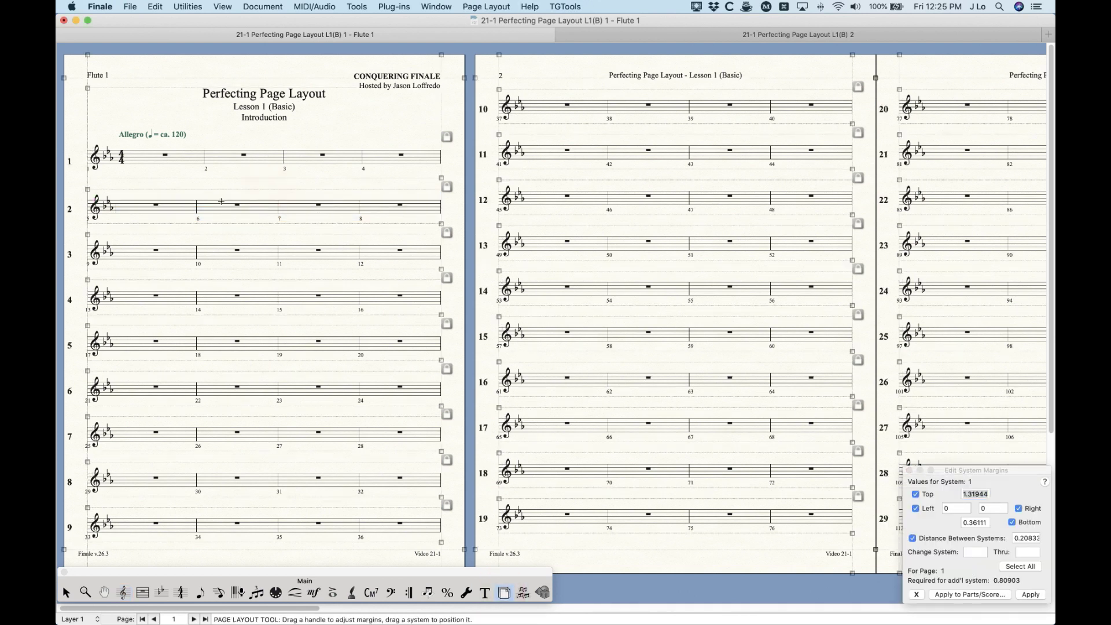
{"action": "left_click", "coordinate": [254, 6]}
{"action": "left_click", "coordinate": [264, 22]}
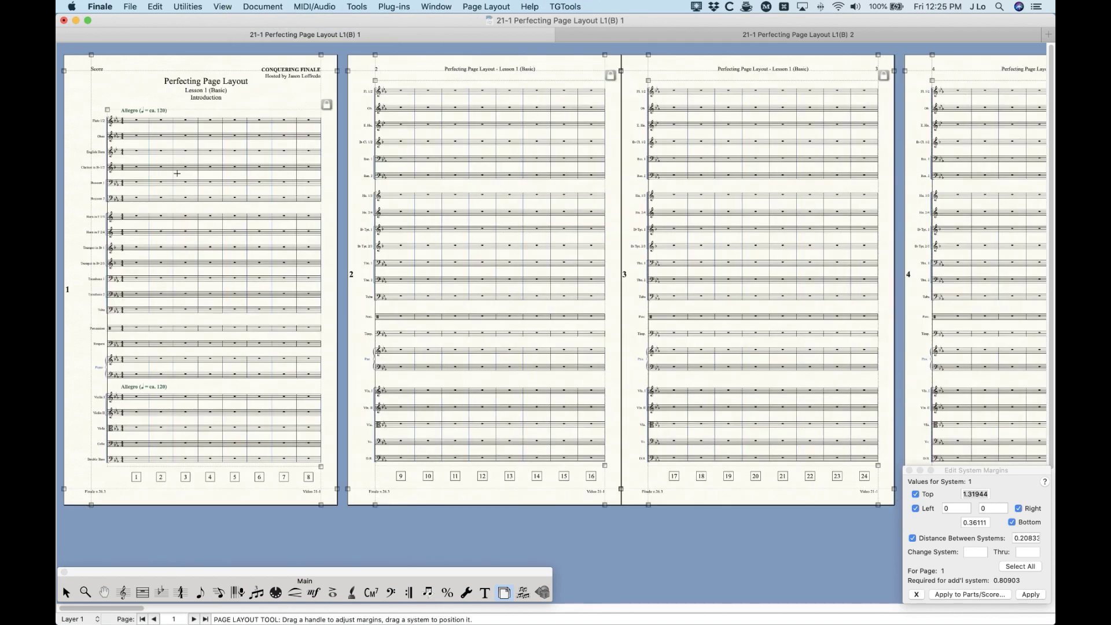
Step: Try moving the whole system on page 2 slightly down with the Page Layout Tool, and undo the move
{"action": "key", "text": "super"}
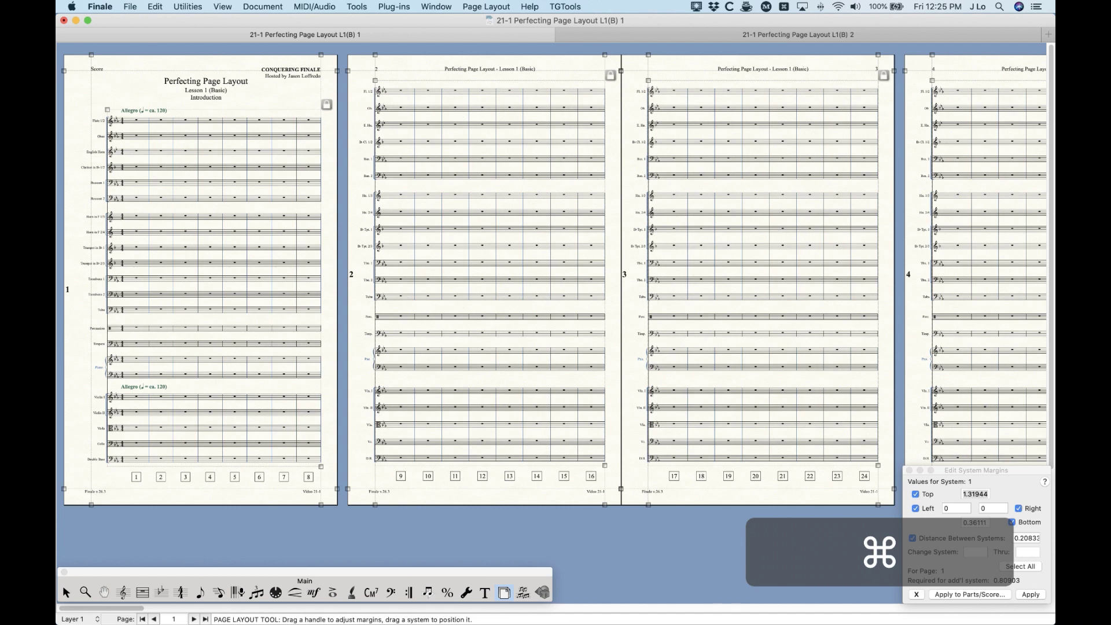
{"action": "left_click", "coordinate": [460, 115], "text": "super"}
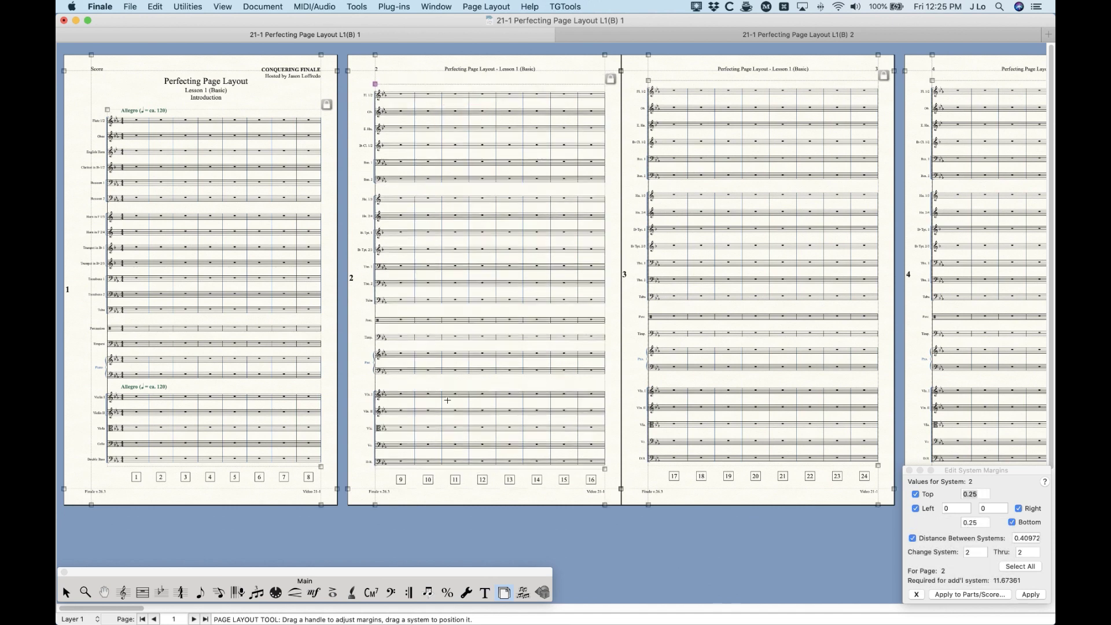
{"action": "left_click", "coordinate": [453, 100]}
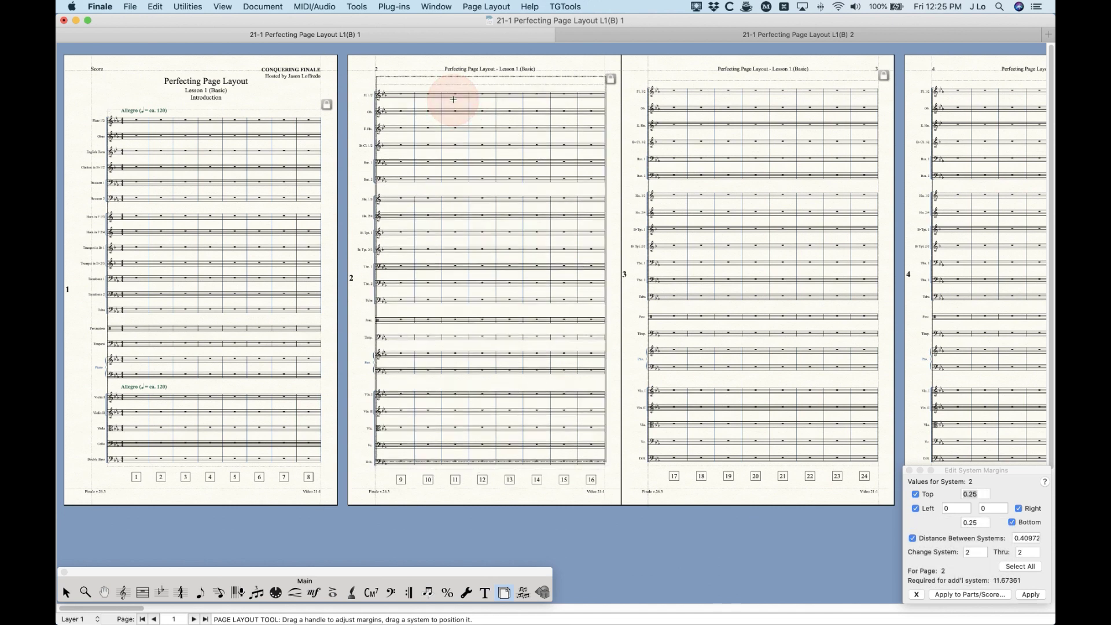
{"action": "key", "text": "super+z"}
{"action": "key", "text": "super+z"}
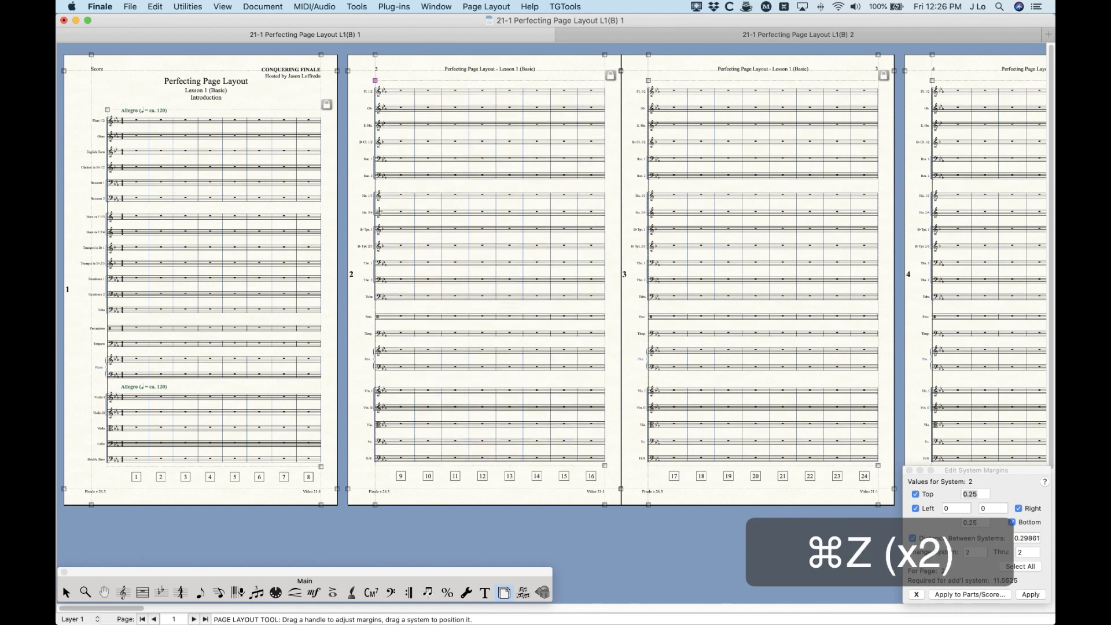
Step: Try lowering the Oboe staff on the score's first page with the Staff Tool, and undo the move
{"action": "key", "text": "super+equal"}
{"action": "key", "text": "super+equal"}
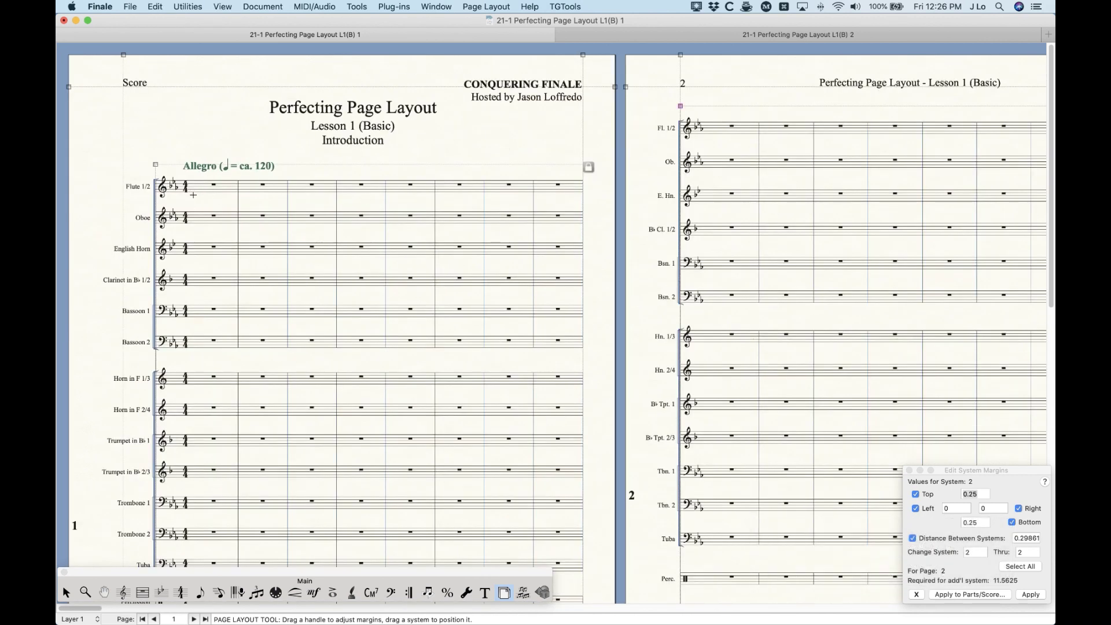
{"action": "left_click", "coordinate": [122, 592]}
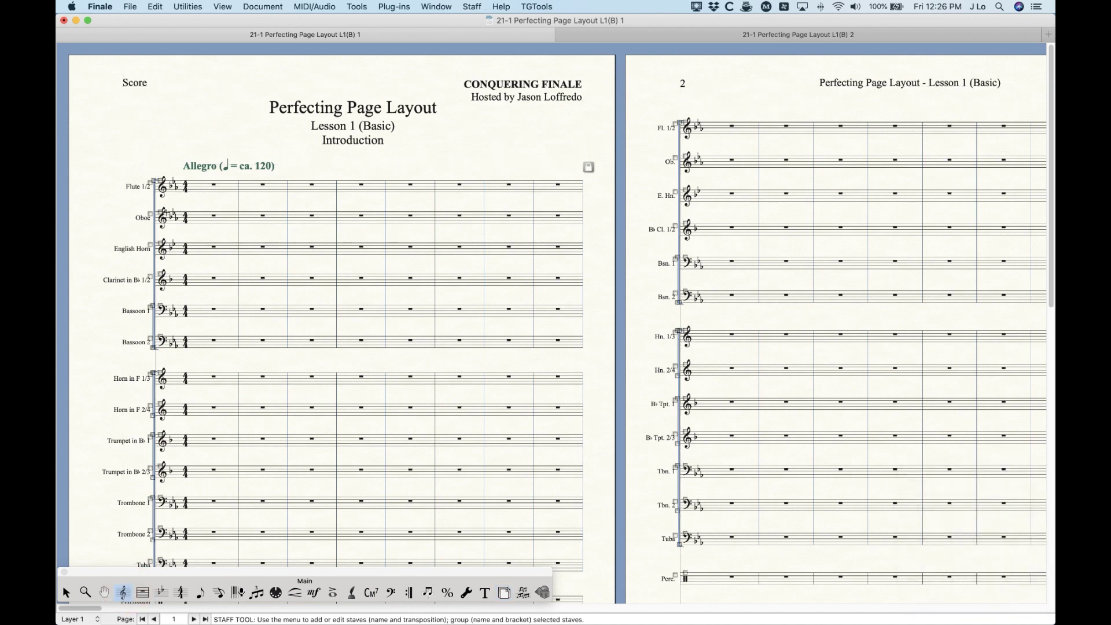
{"action": "left_click_drag", "start_coordinate": [160, 213], "coordinate": [175, 218]}
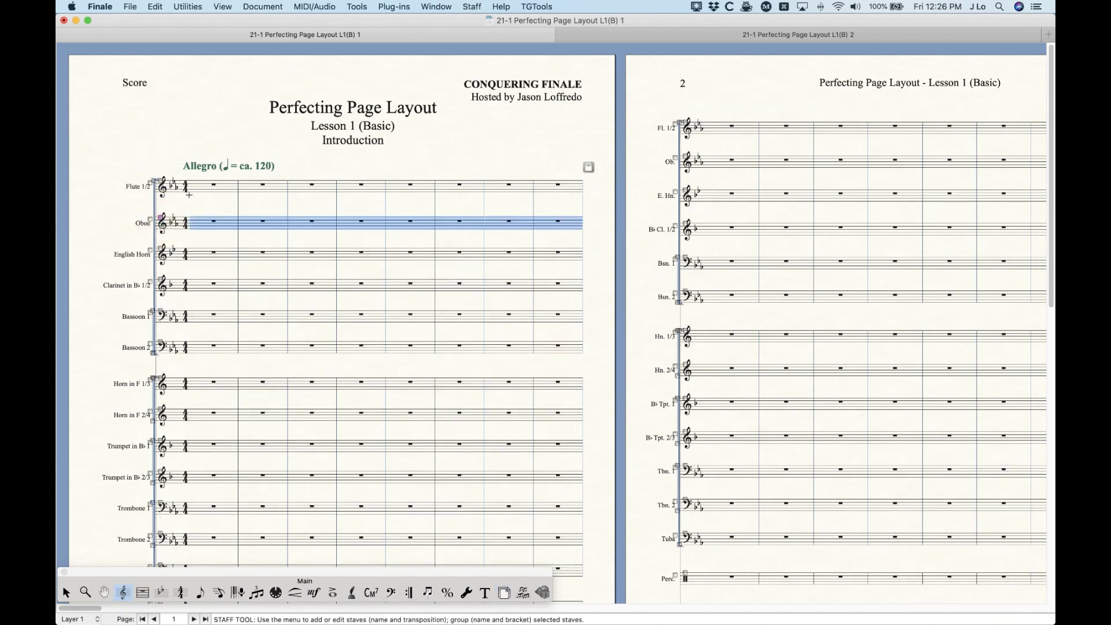
{"action": "key", "text": "super+z"}
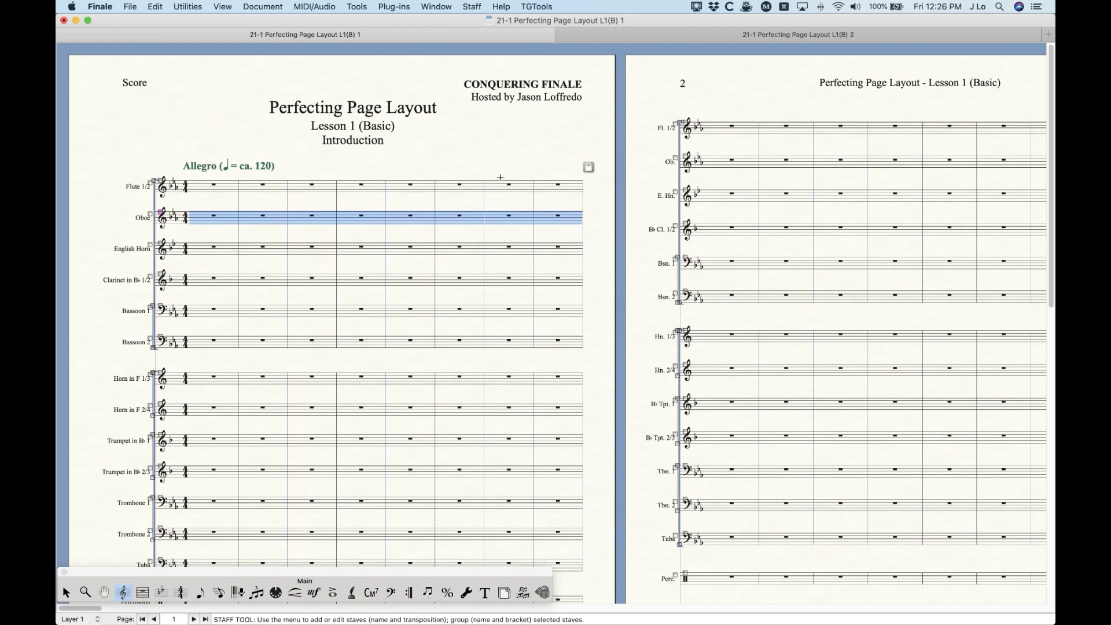
Step: In the document 21-1 Perfecting Page Layout L1(B) 2, shift page 1's second system slightly down and reposition the third with the Page Layout Tool
{"action": "left_click", "coordinate": [670, 36]}
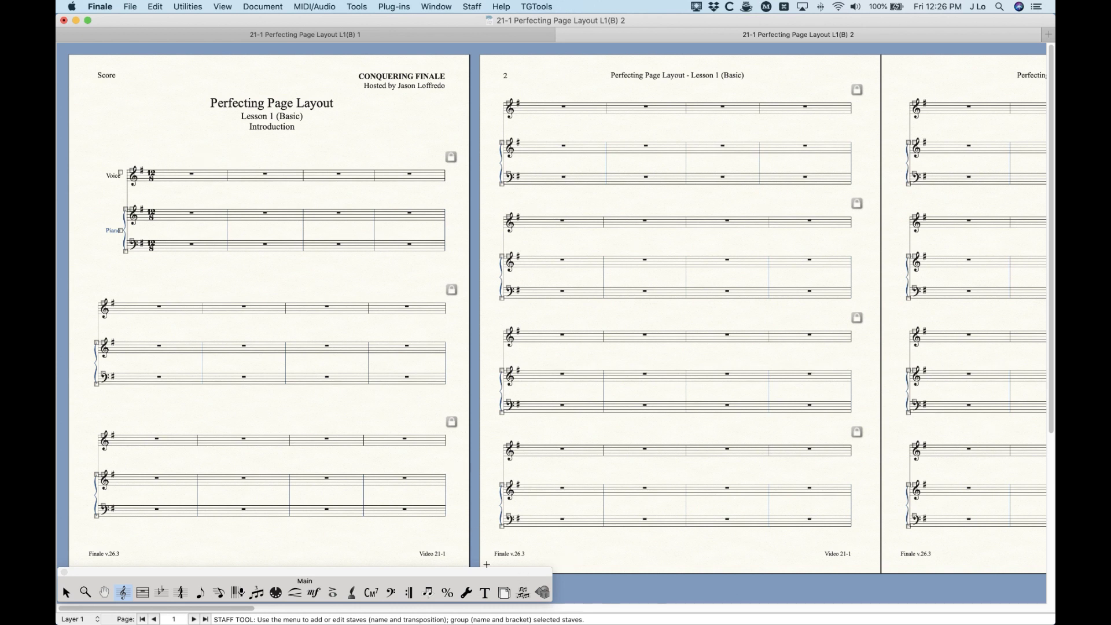
{"action": "left_click", "coordinate": [504, 593]}
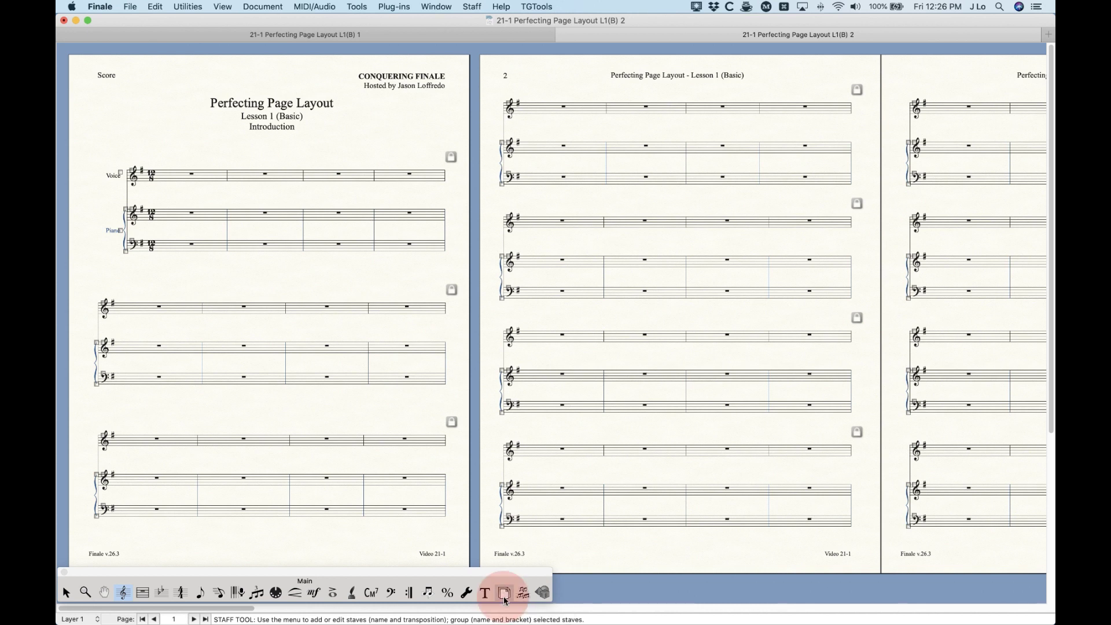
{"action": "left_click", "coordinate": [291, 309]}
{"action": "mouse_move", "coordinate": [291, 308]}
{"action": "left_mouse_down"}
{"action": "mouse_move", "coordinate": [296, 278]}
{"action": "mouse_move", "coordinate": [293, 314]}
{"action": "left_mouse_up"}
{"action": "left_click_drag", "start_coordinate": [298, 443], "coordinate": [330, 416]}
Step: Lower the upper Piano staff in the first system with the Staff Tool, widening its gap below the Voice staff
{"action": "left_click", "coordinate": [123, 593]}
{"action": "left_click_drag", "start_coordinate": [137, 210], "coordinate": [137, 224]}
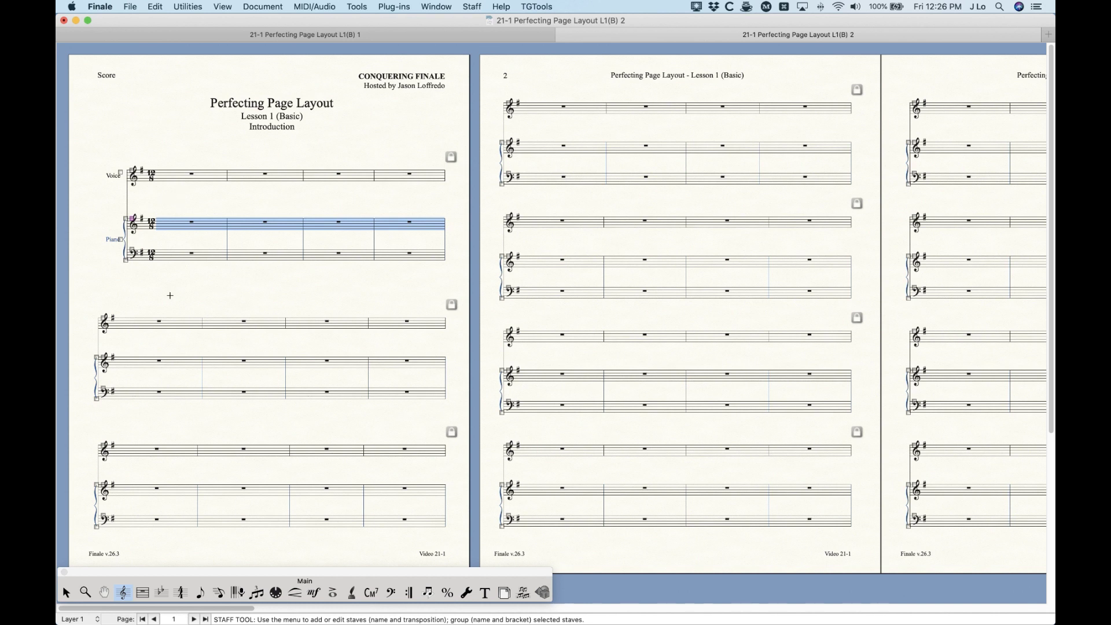
{"action": "left_click_drag", "start_coordinate": [136, 223], "coordinate": [136, 227]}
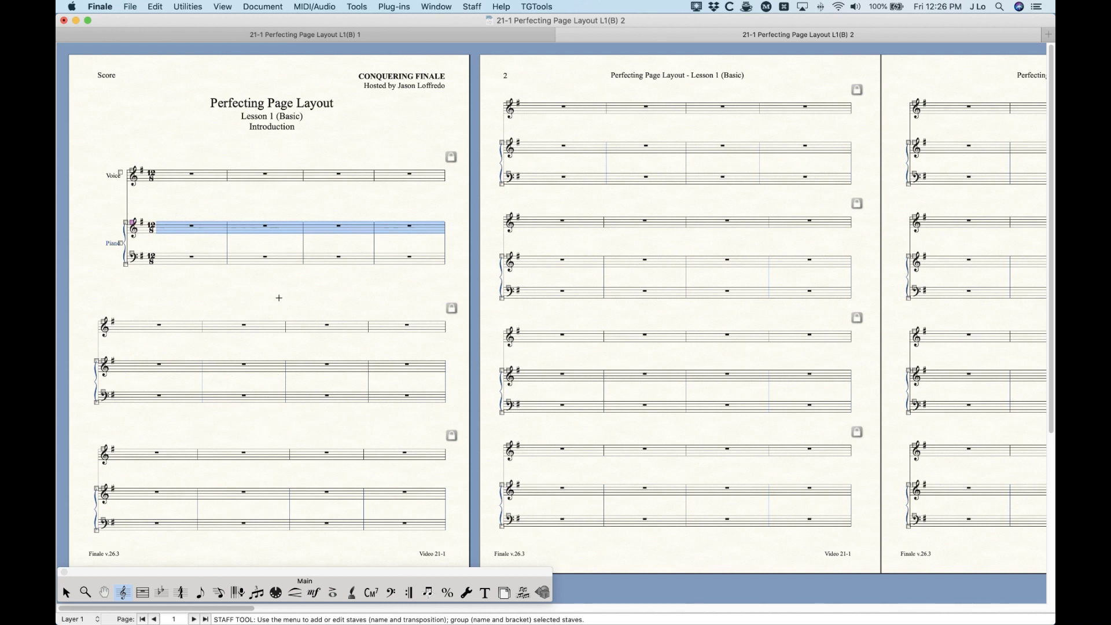
Step: Raise the upper Piano staff in the first system slightly, narrowing its gap below the Voice staff
{"action": "left_click_drag", "start_coordinate": [134, 224], "coordinate": [139, 215]}
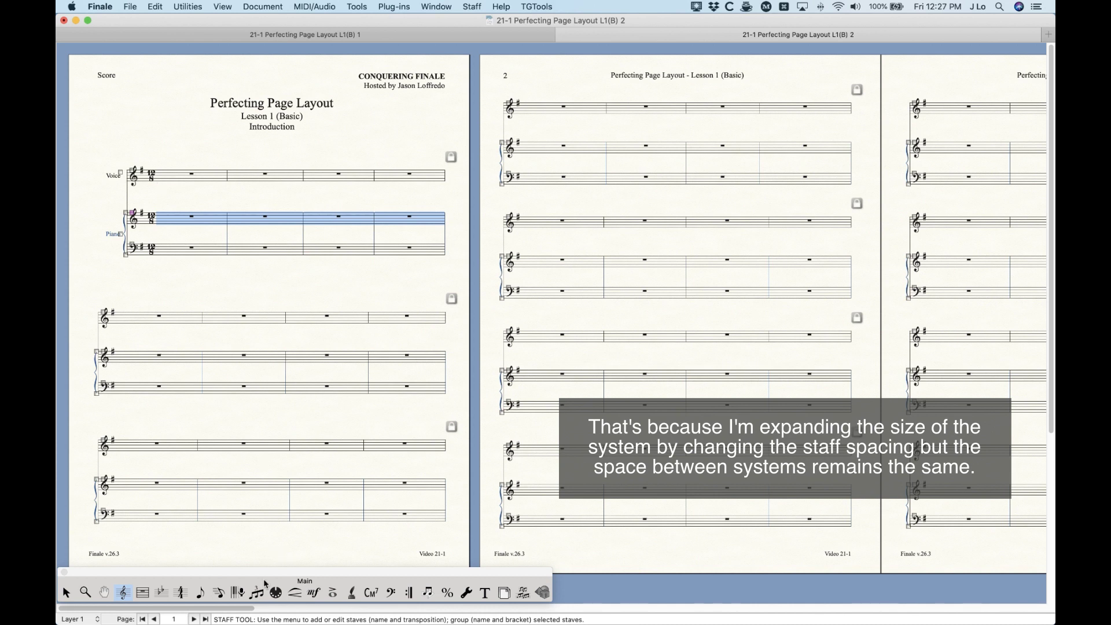
Step: Activate the Page Layout Tool, switch to the document 21-1 Perfecting Page Layout L1(B) 1, and move the Edit System Margins window clear of page 1
{"action": "left_click", "coordinate": [503, 592]}
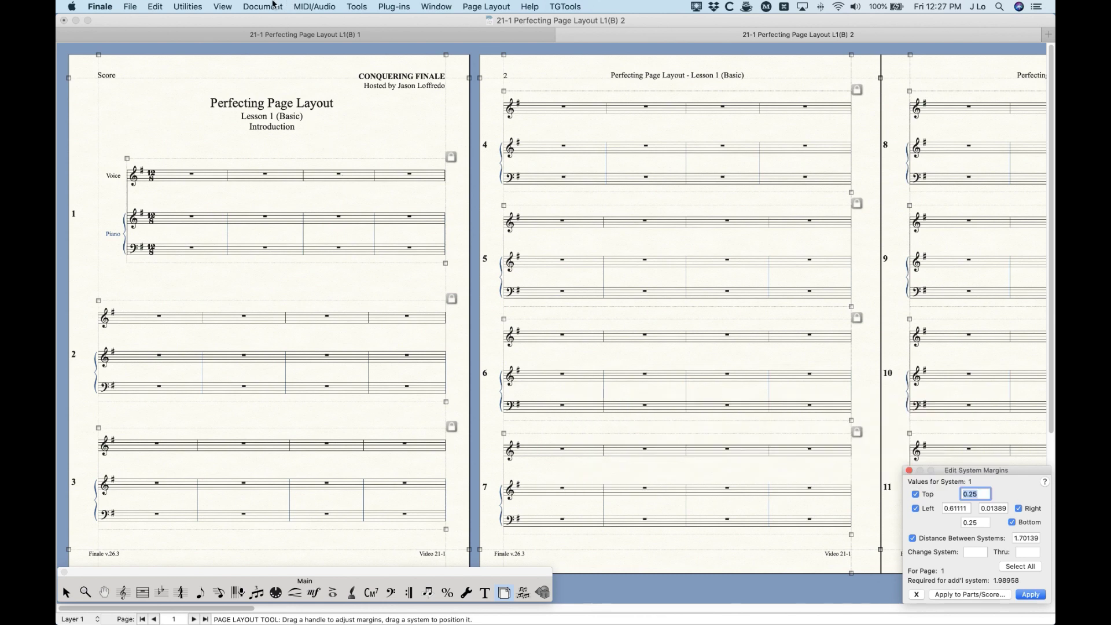
{"action": "left_click", "coordinate": [215, 33]}
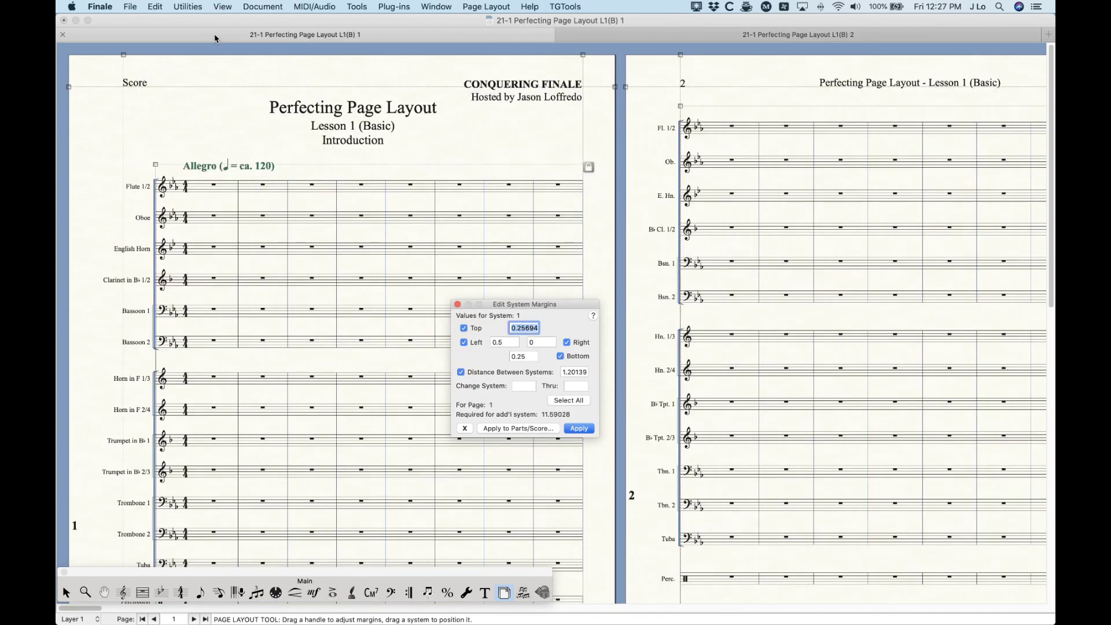
{"action": "left_click_drag", "start_coordinate": [533, 301], "coordinate": [969, 452]}
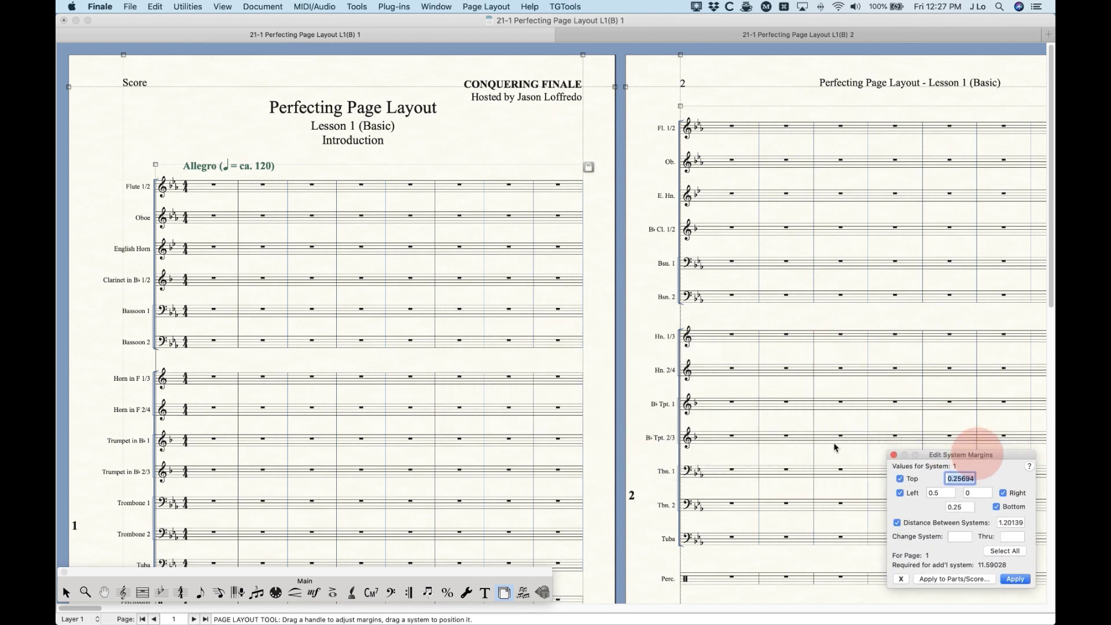
Step: Try resizing the score's pages to 50% from page 1 through the end of the piece with Hold Margins on, and undo the resize
{"action": "left_click", "coordinate": [478, 6]}
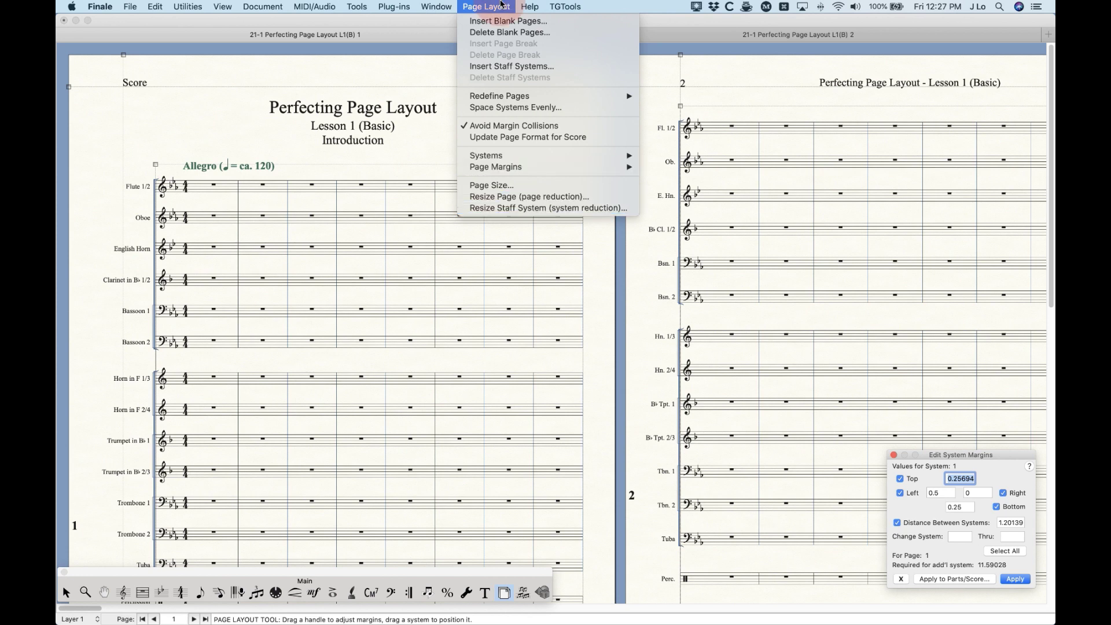
{"action": "left_click", "coordinate": [486, 6]}
{"action": "key", "text": "super+minus"}
{"action": "key", "text": "super+minus"}
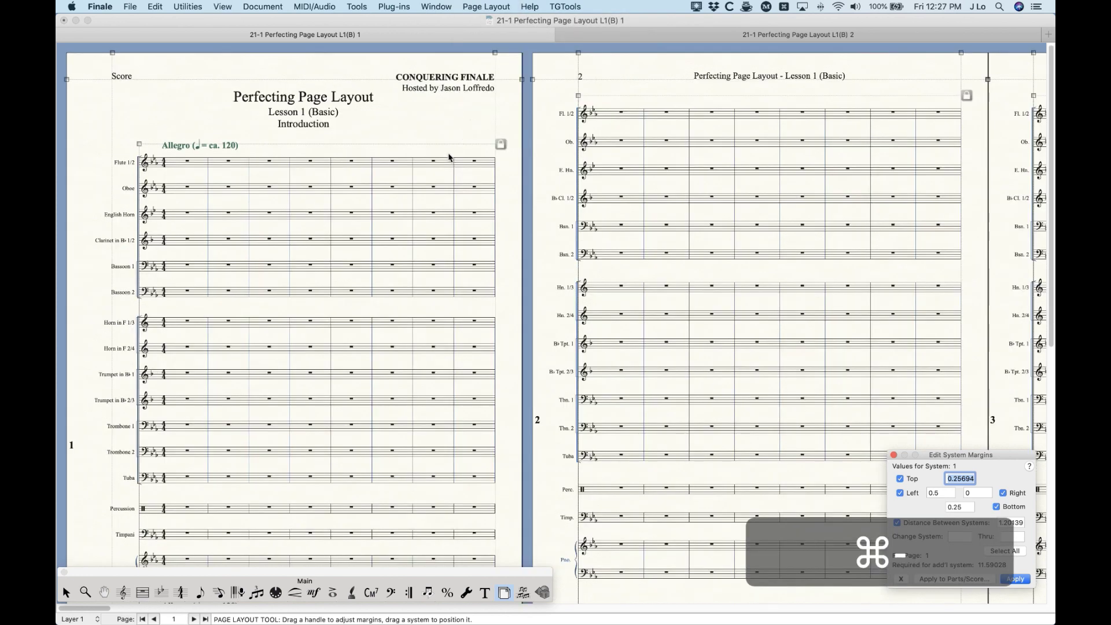
{"action": "key", "text": "super+minus"}
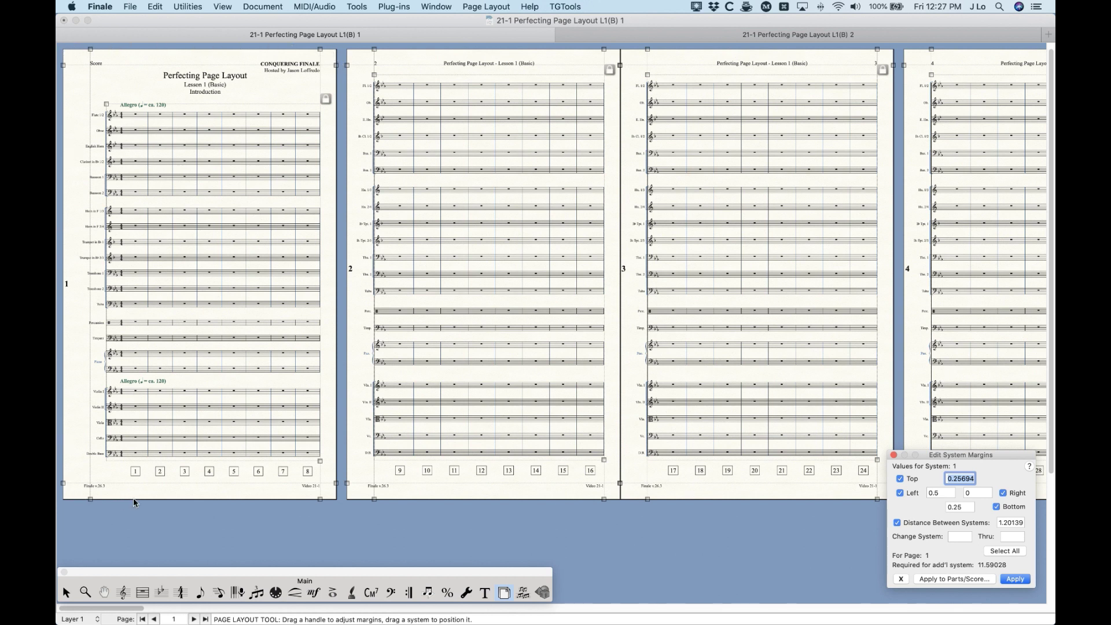
{"action": "left_click", "coordinate": [489, 6]}
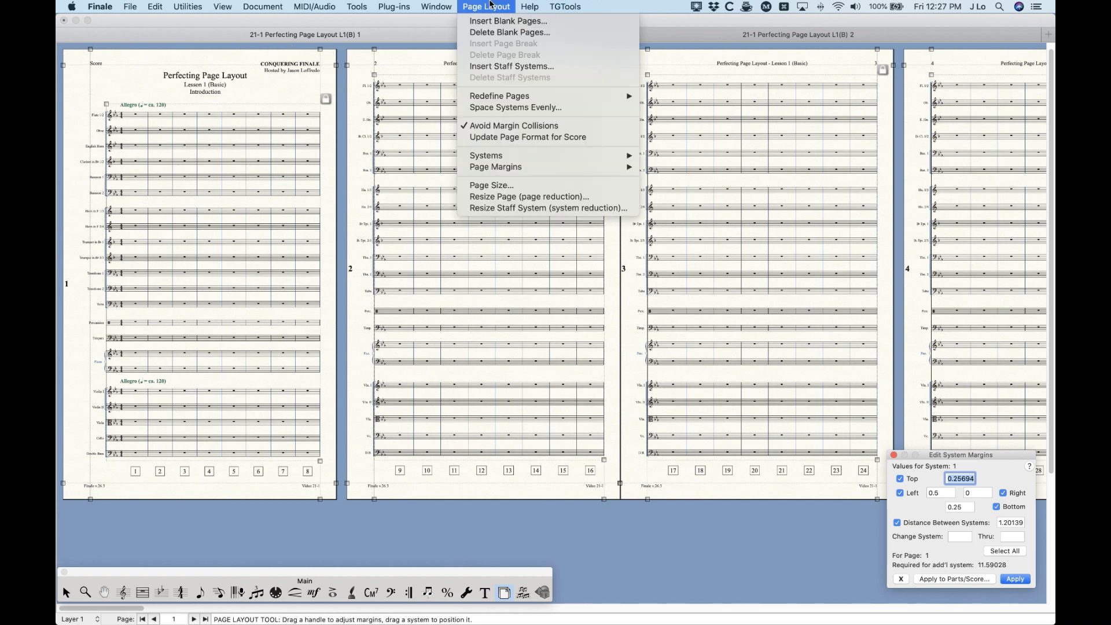
{"action": "left_click", "coordinate": [503, 197]}
{"action": "left_click", "coordinate": [472, 159]}
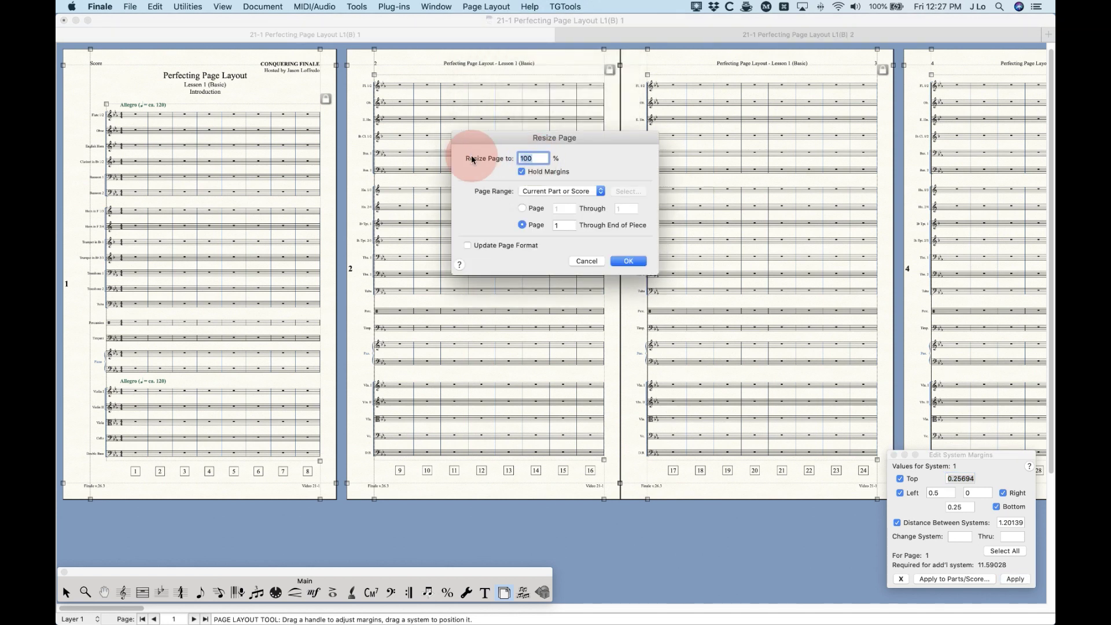
{"action": "type", "text": "50"}
{"action": "left_click", "coordinate": [629, 261]}
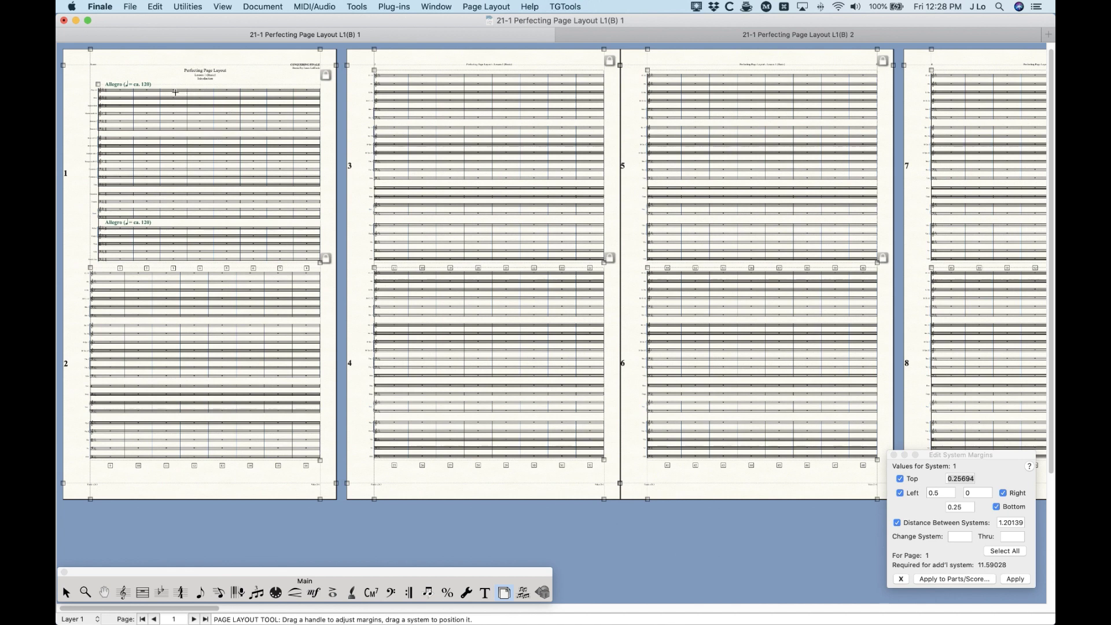
{"action": "key", "text": "super+z"}
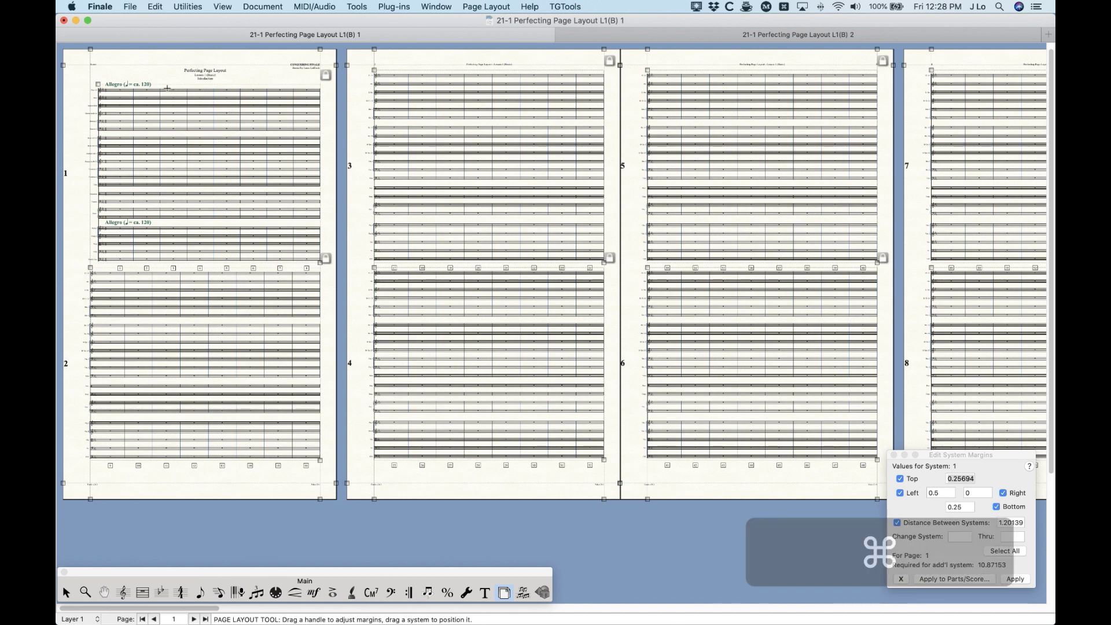
{"action": "key", "text": "super+z"}
Step: Try resizing the staff systems to 50% from system 1 through the end of the piece, and undo the resize
{"action": "left_click", "coordinate": [496, 7]}
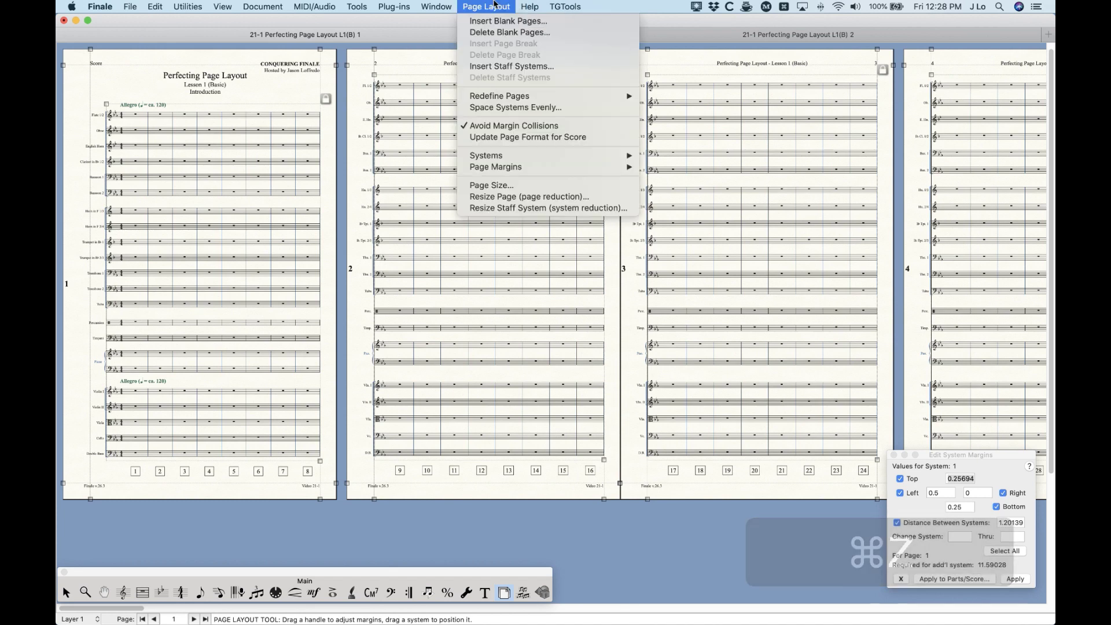
{"action": "left_click", "coordinate": [532, 208]}
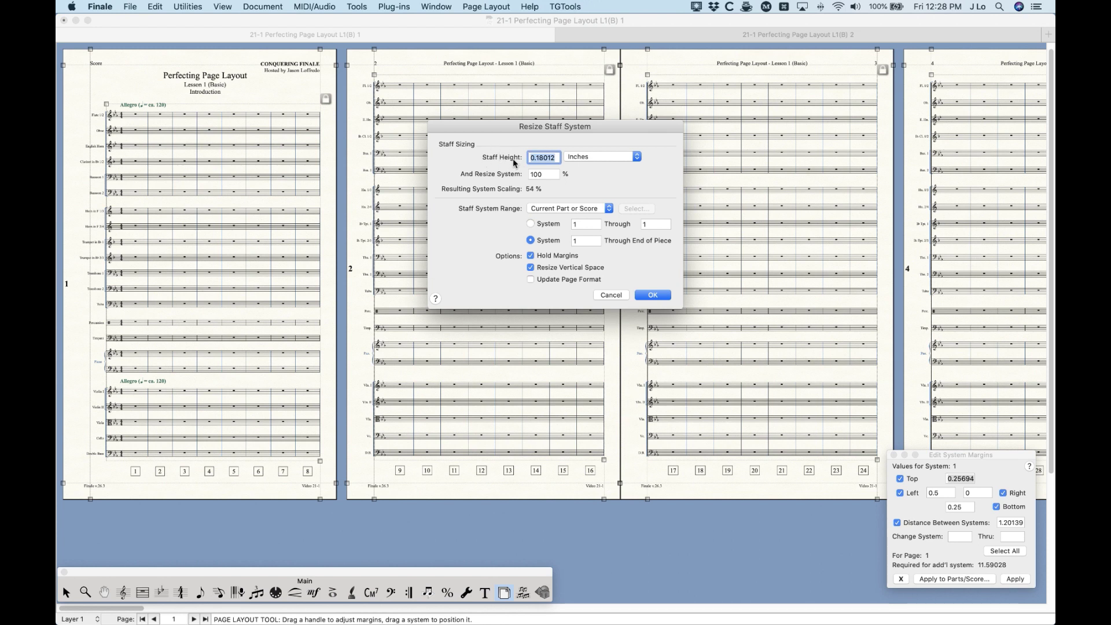
{"action": "double_click", "coordinate": [538, 174]}
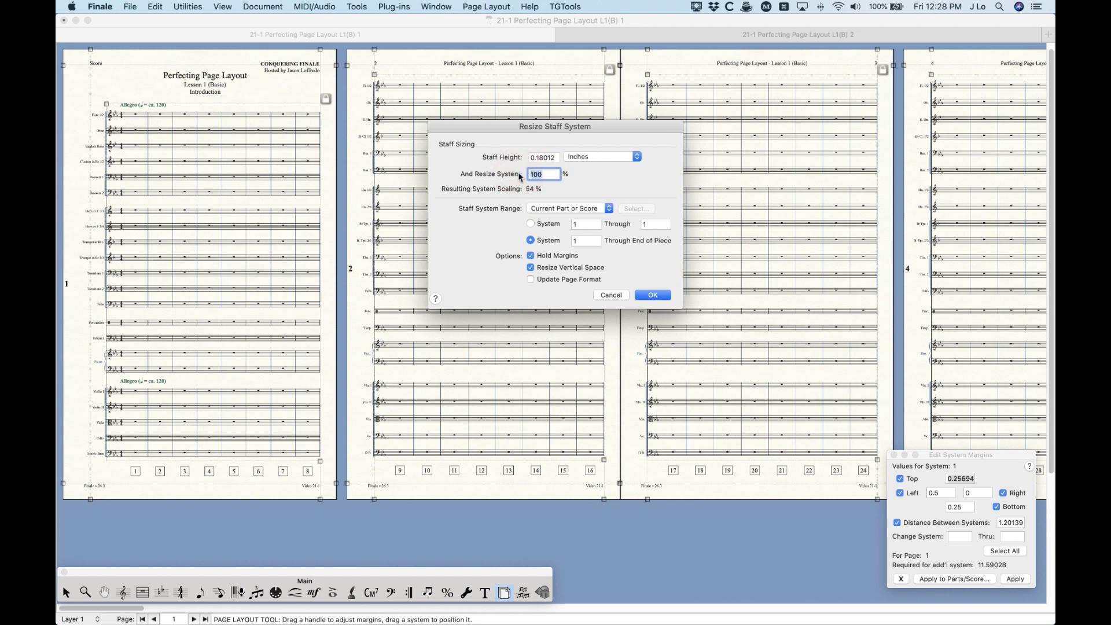
{"action": "type", "text": "50"}
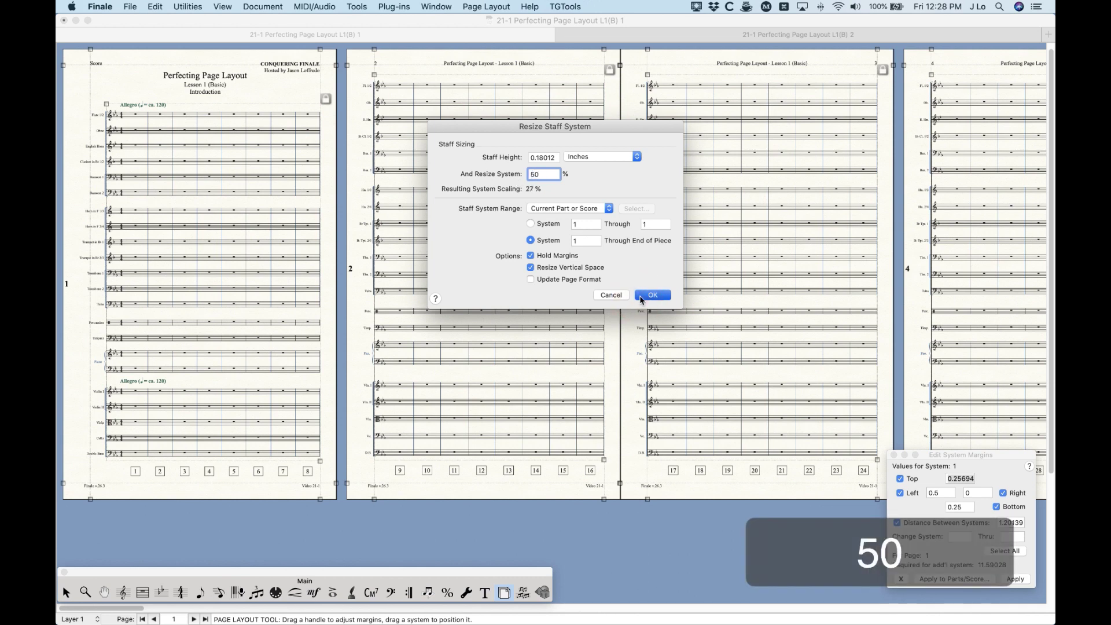
{"action": "left_click", "coordinate": [639, 296]}
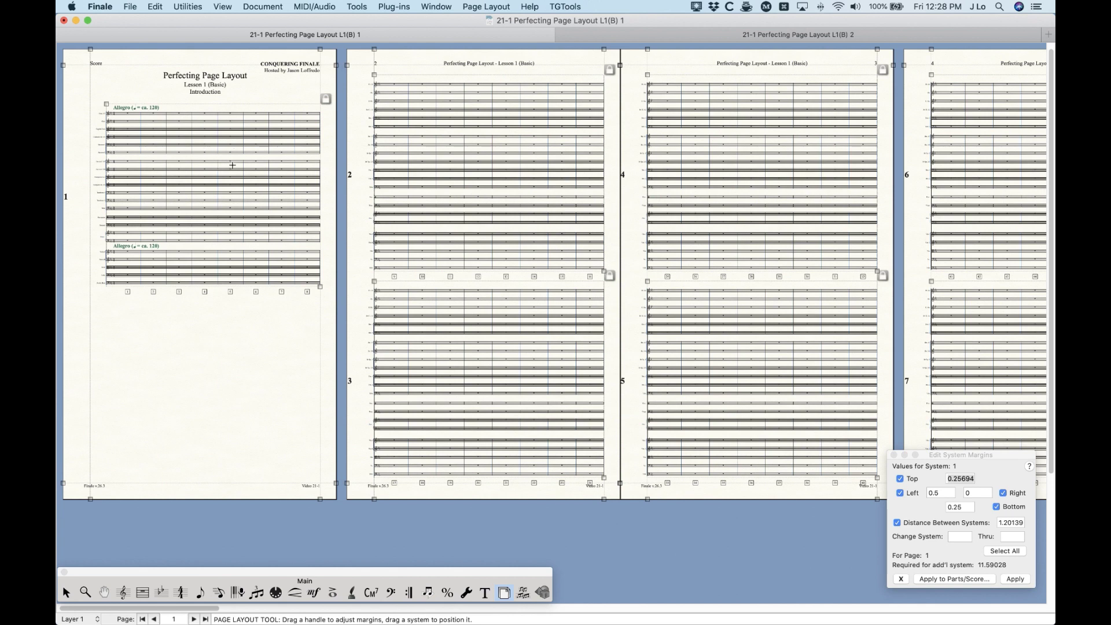
{"action": "key", "text": "super+z"}
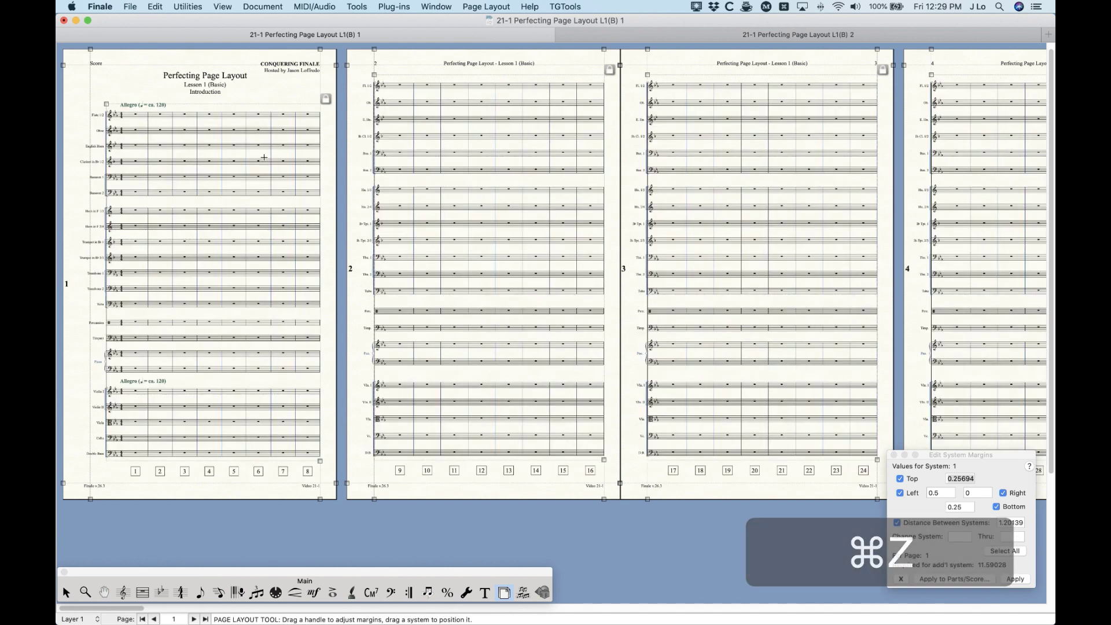
{"action": "left_click", "coordinate": [493, 6]}
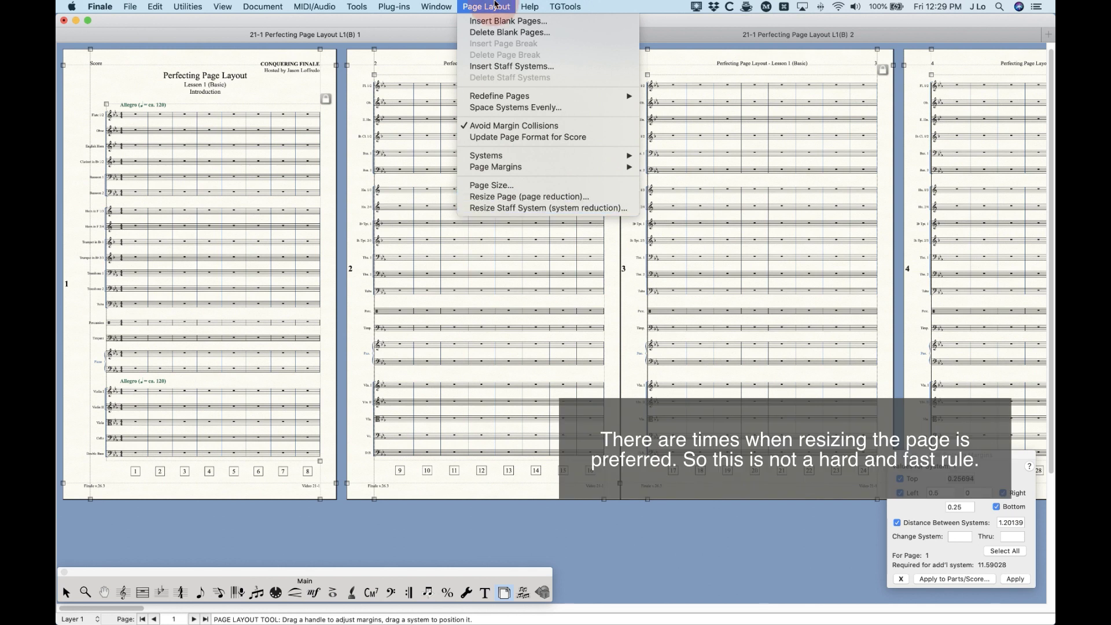
{"action": "left_click", "coordinate": [508, 4]}
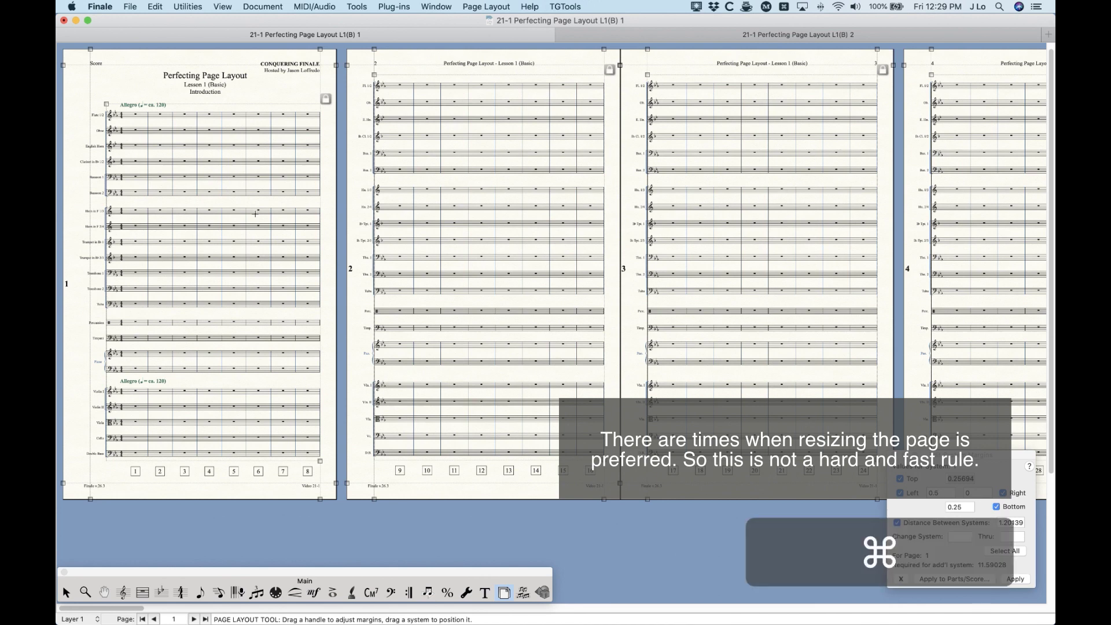
Step: Try resizing only the Flute 1/2 staff to 50% through the end of the piece with the Resize Tool, and undo the resize
{"action": "key", "text": "super+equal"}
{"action": "key", "text": "super+equal"}
{"action": "key", "text": "super+equal"}
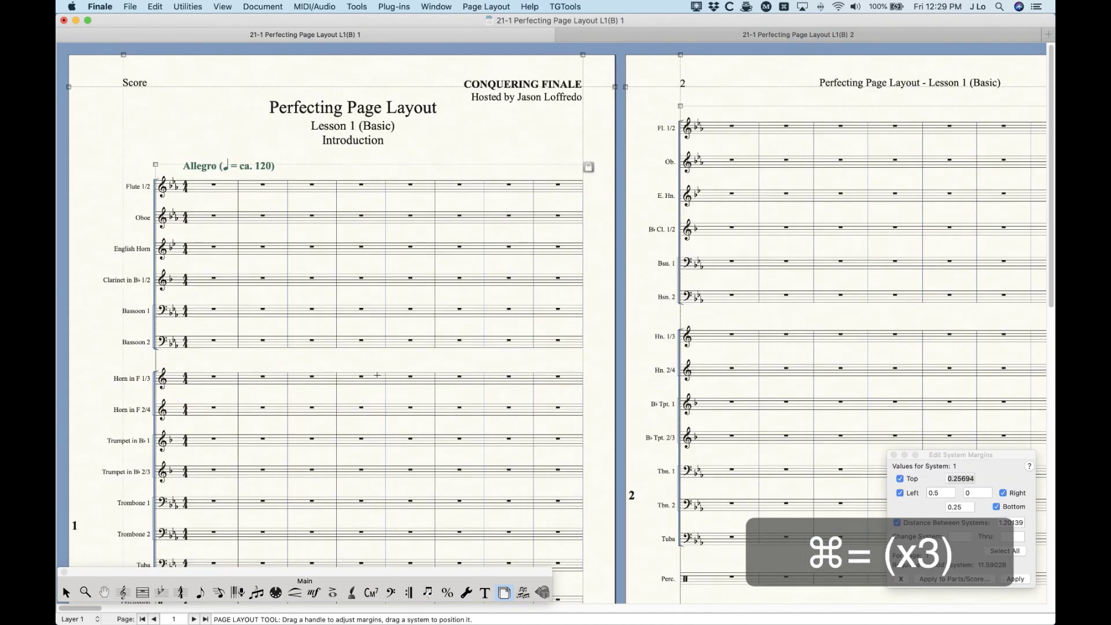
{"action": "key", "text": "super+equal"}
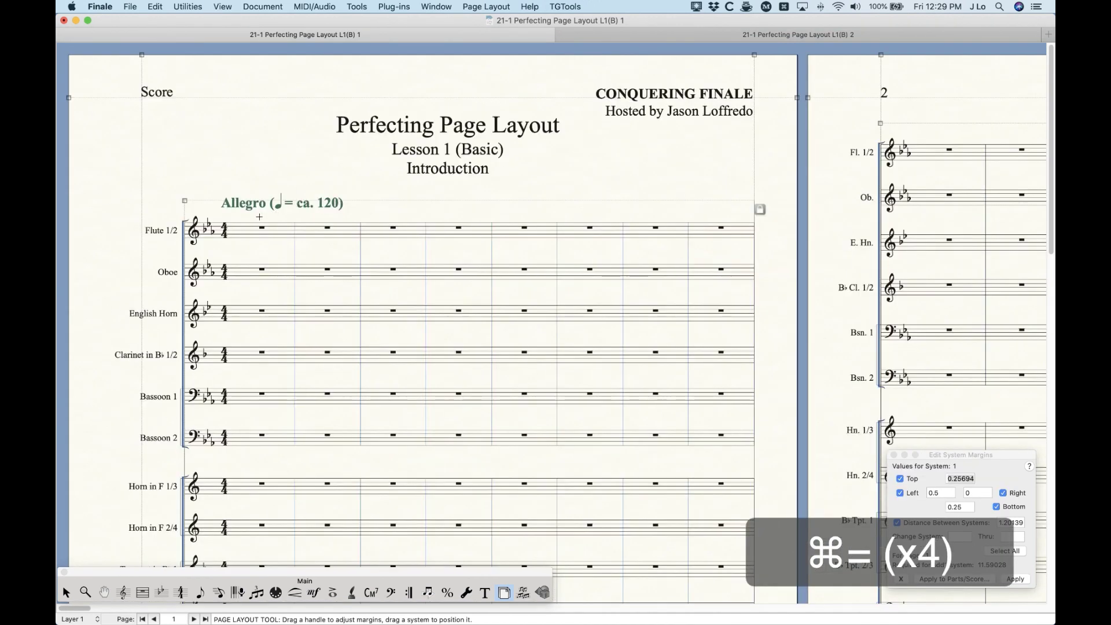
{"action": "left_click", "coordinate": [446, 592]}
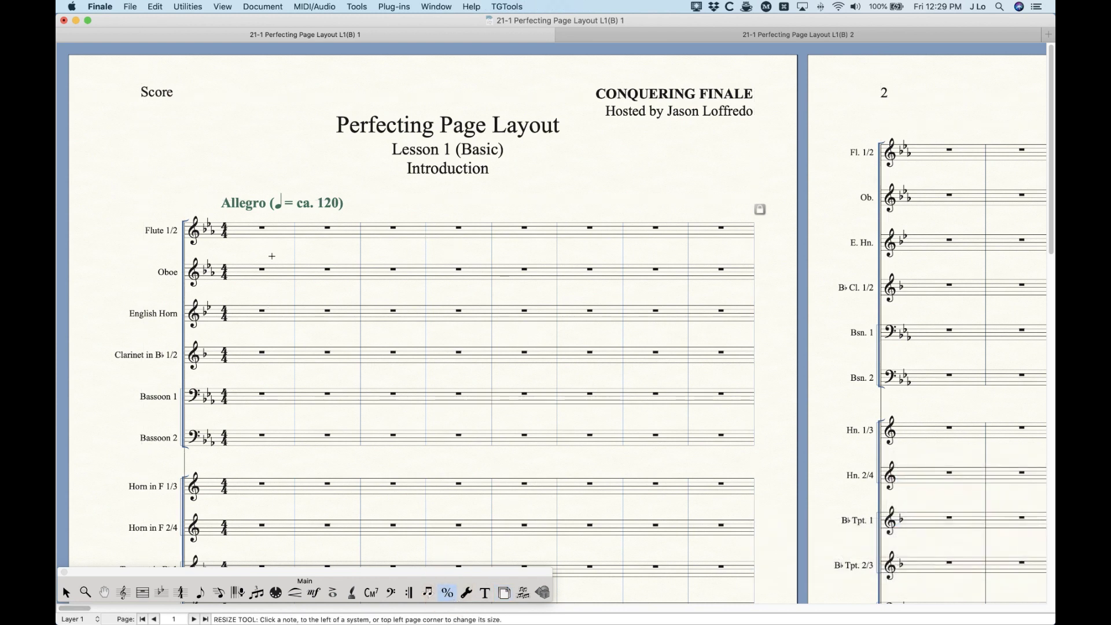
{"action": "left_click", "coordinate": [245, 229]}
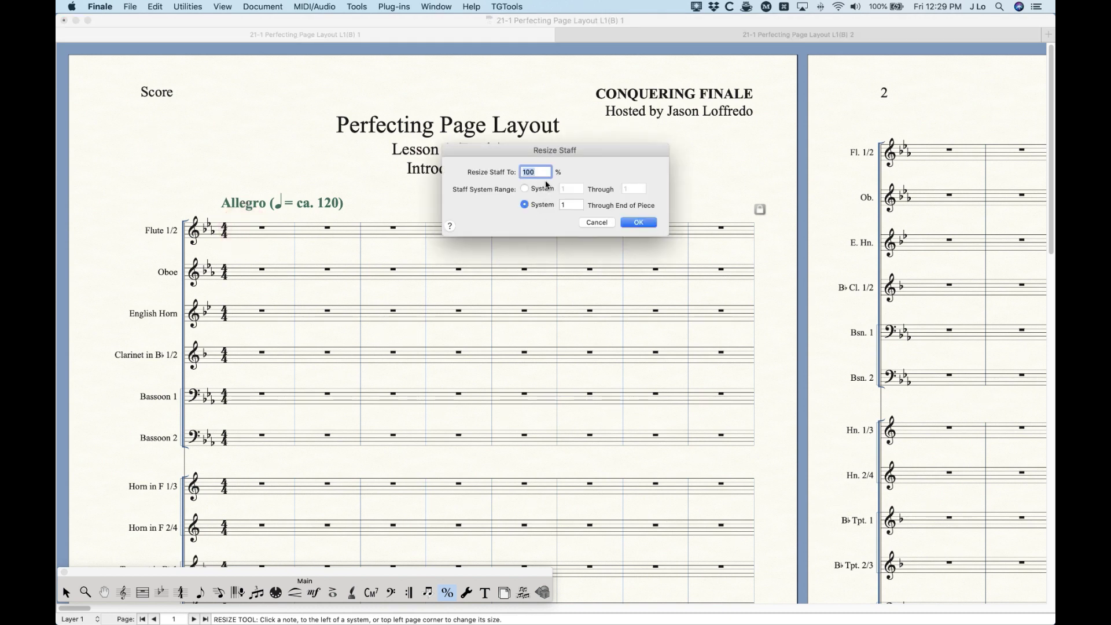
{"action": "type", "text": "50"}
{"action": "left_click", "coordinate": [637, 222]}
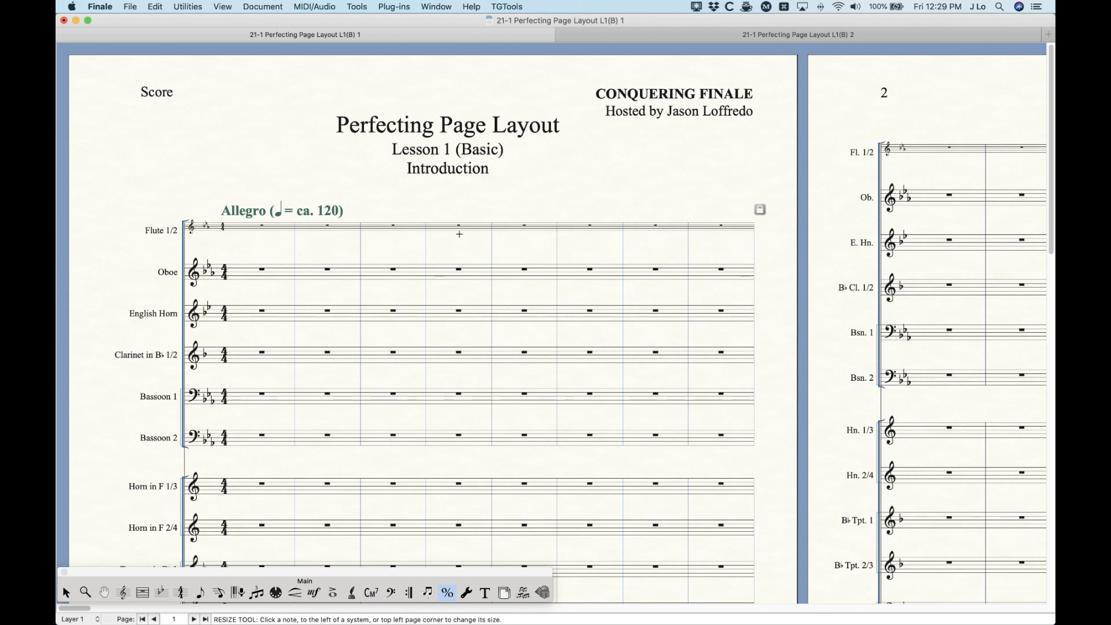
{"action": "key", "text": "super+z"}
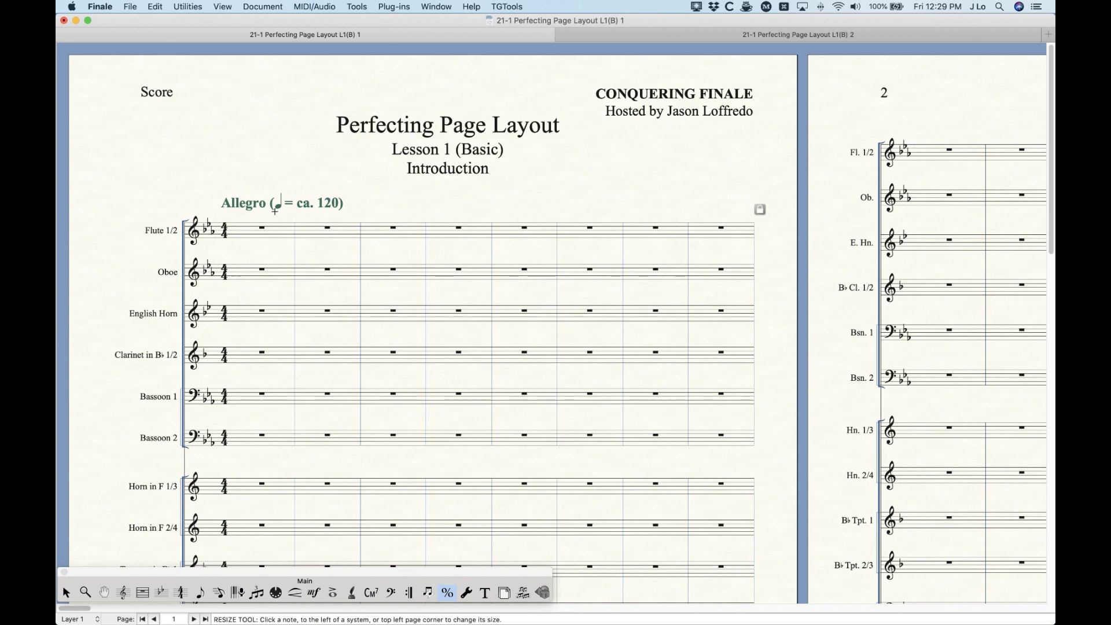
Step: Return to the Page Layout Tool and review the Resize Staff System settings, leaving them without applying a change
{"action": "key", "text": "super+minus"}
{"action": "key", "text": "super+minus"}
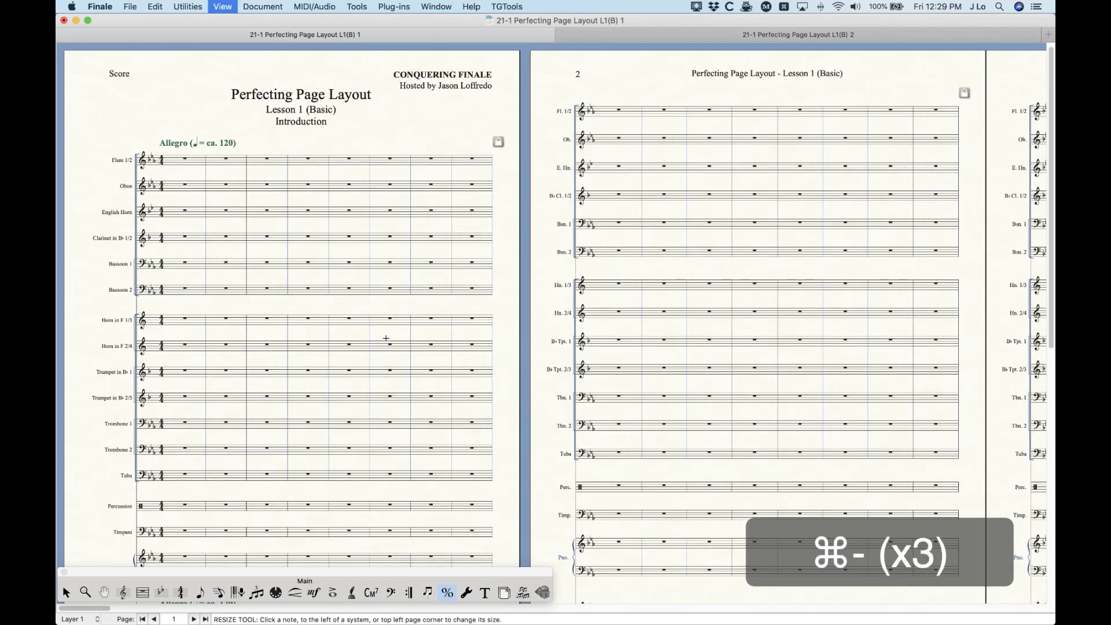
{"action": "key", "text": "super+minus"}
{"action": "key", "text": "super+minus"}
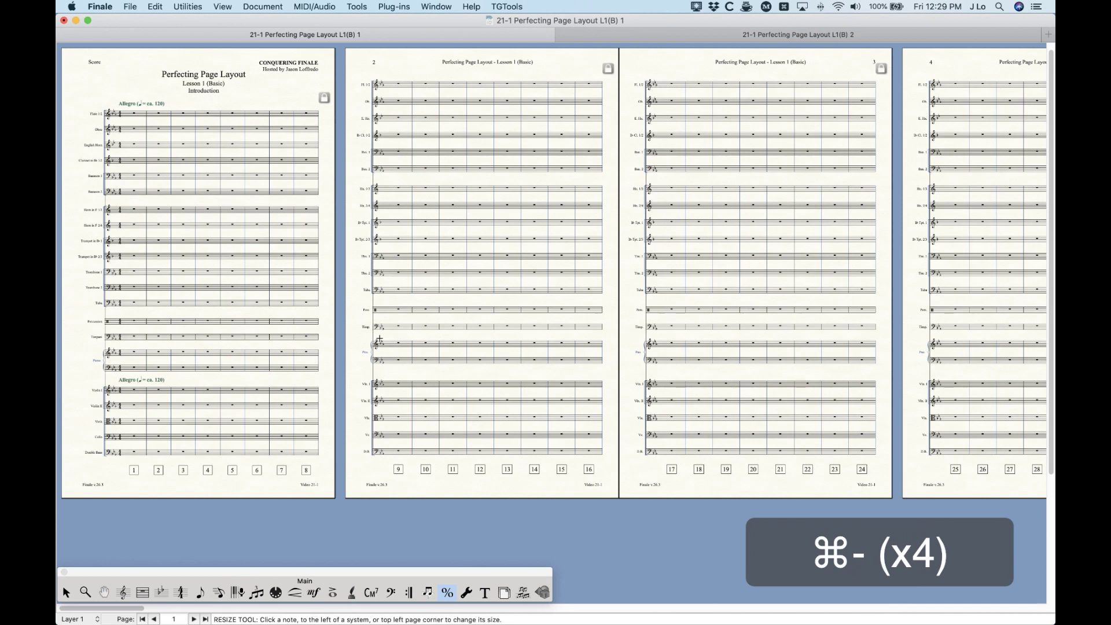
{"action": "left_click", "coordinate": [504, 592]}
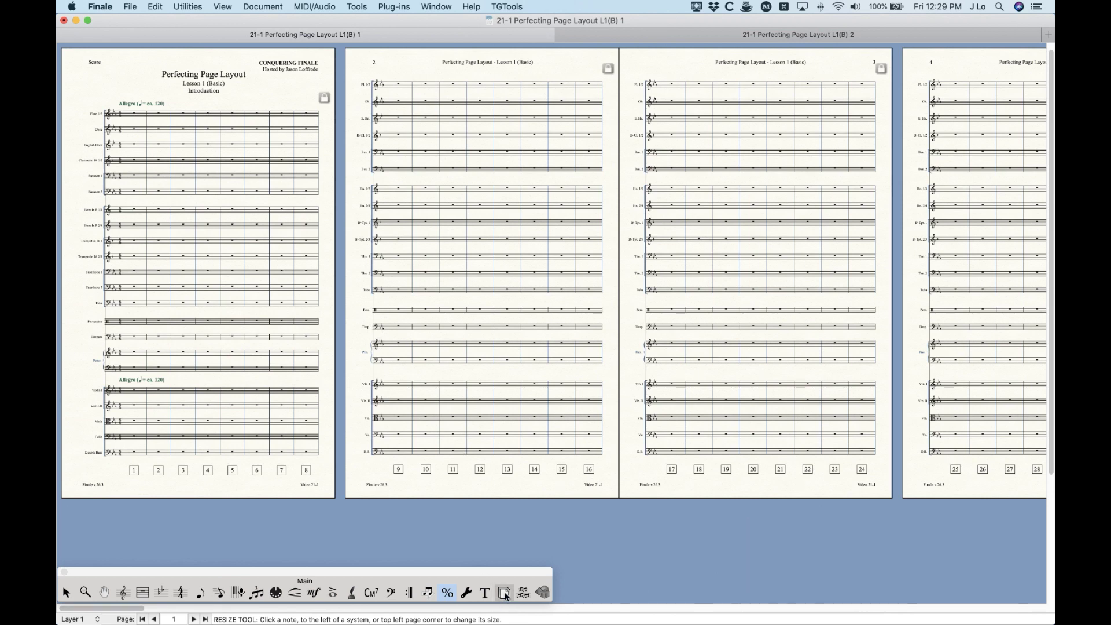
{"action": "left_click", "coordinate": [483, 6]}
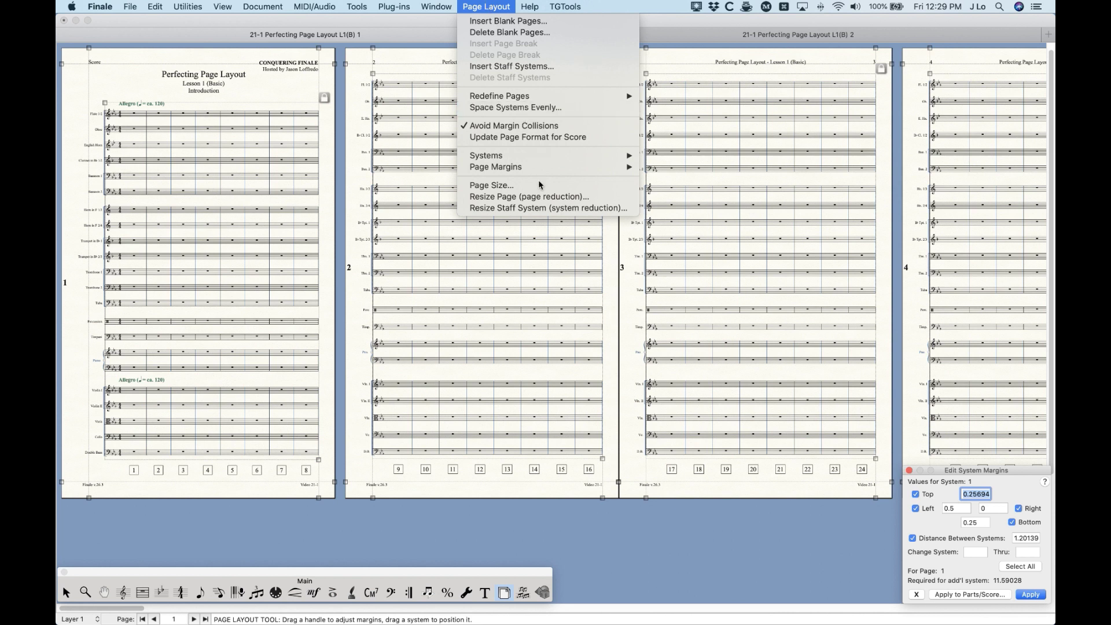
{"action": "left_click", "coordinate": [535, 210]}
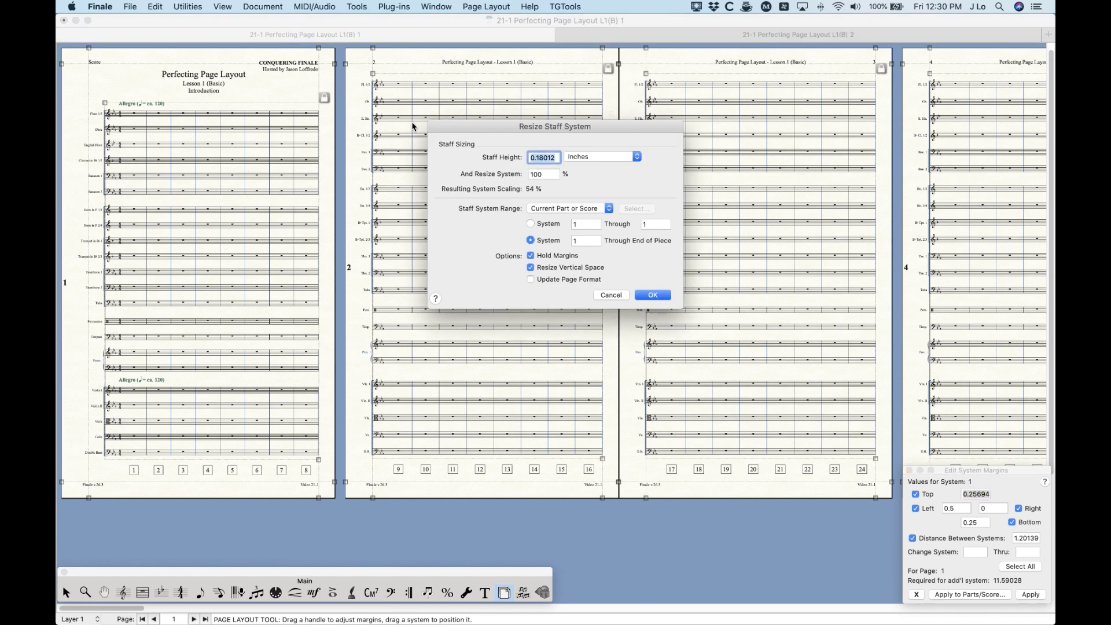
{"action": "left_click", "coordinate": [612, 296]}
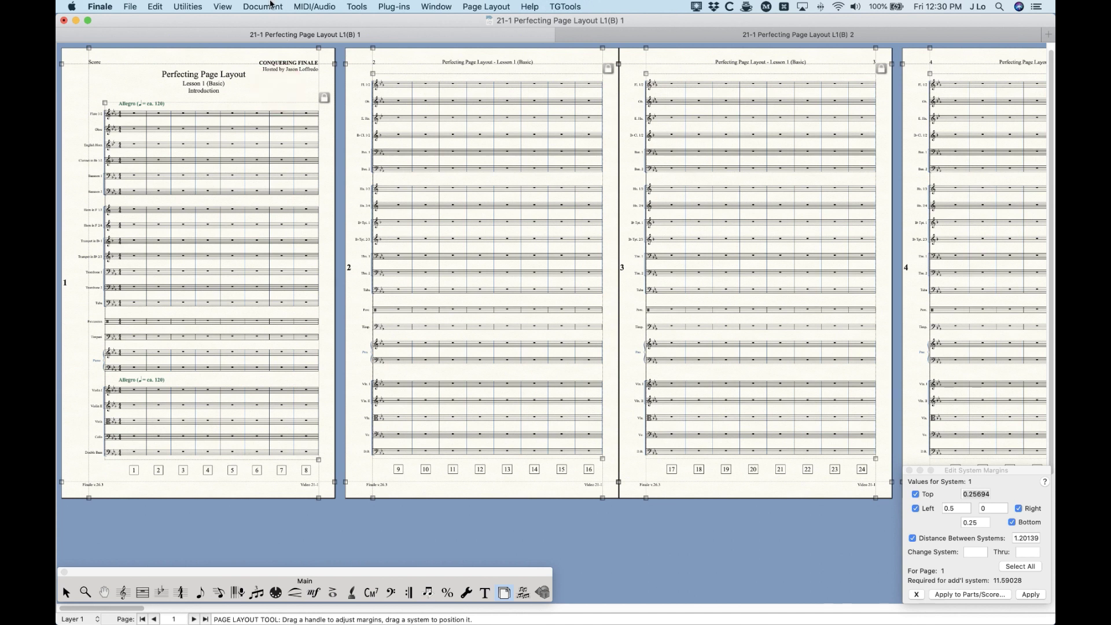
{"action": "left_click", "coordinate": [269, 5]}
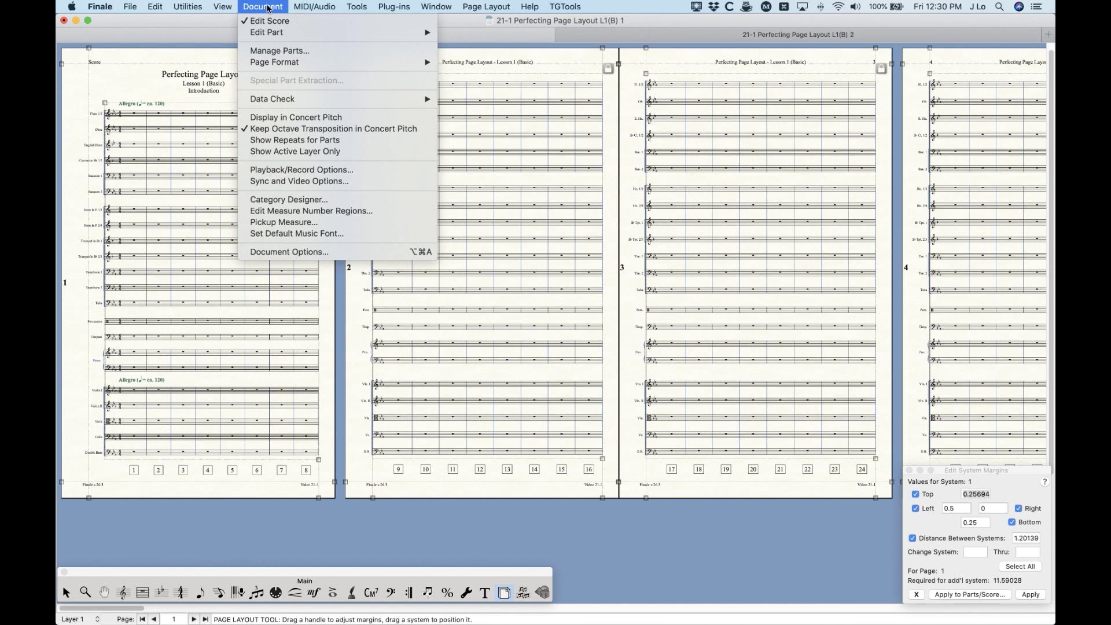
{"action": "mouse_move", "coordinate": [275, 65]}
{"action": "left_click", "coordinate": [492, 4]}
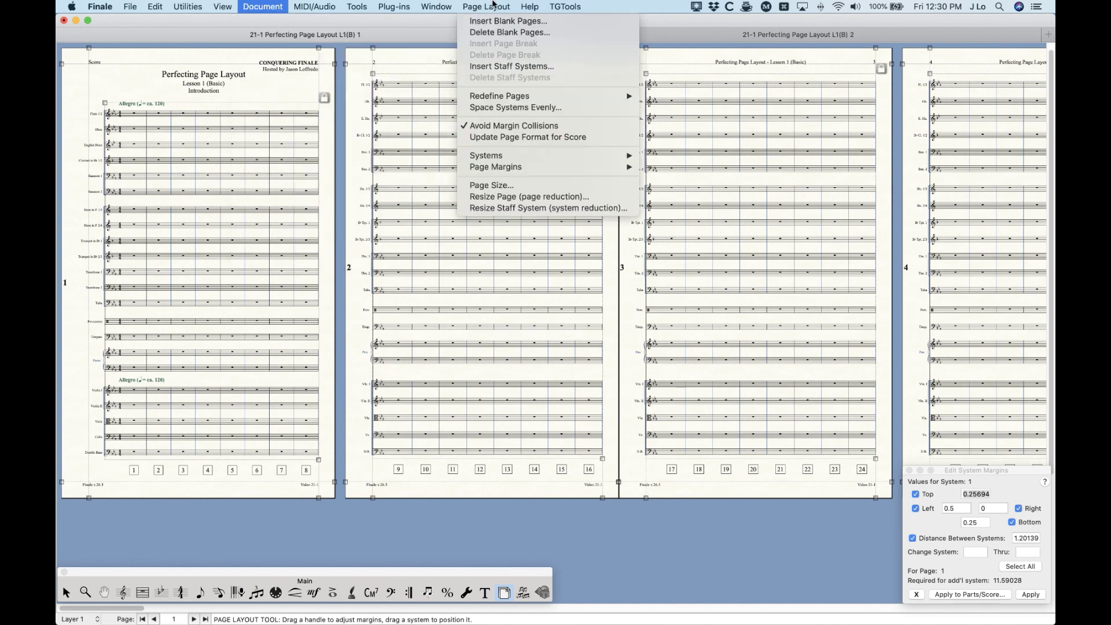
{"action": "left_click", "coordinate": [492, 4]}
Step: Set the page size in the score's Page Format settings to Letter (8.5 x 11) and apply it
{"action": "mouse_move", "coordinate": [269, 3]}
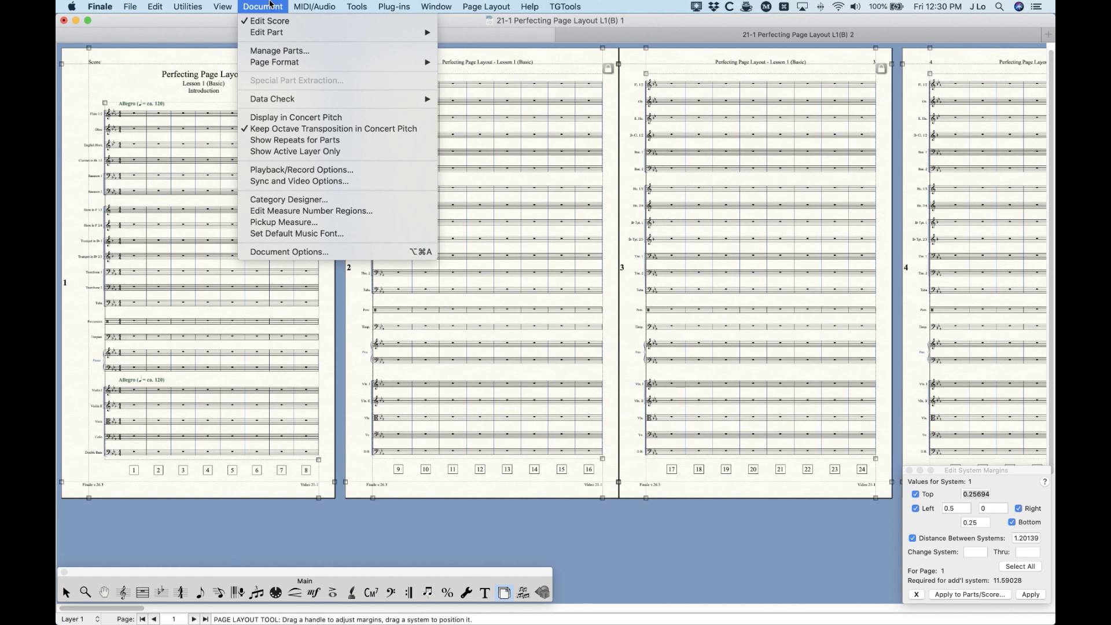
{"action": "mouse_move", "coordinate": [274, 67]}
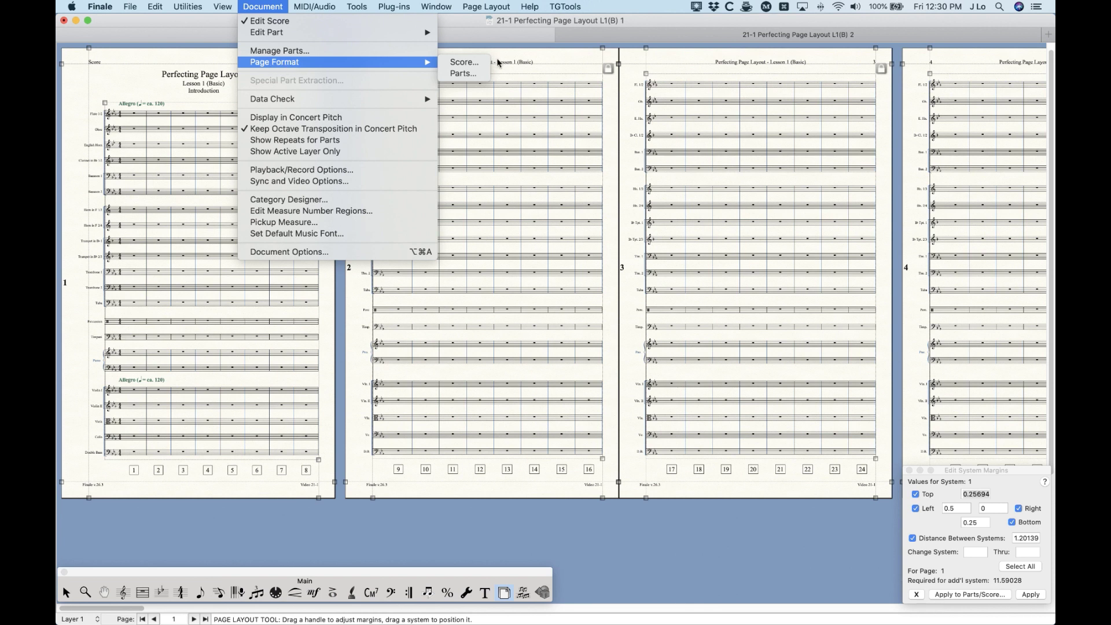
{"action": "left_click", "coordinate": [463, 62]}
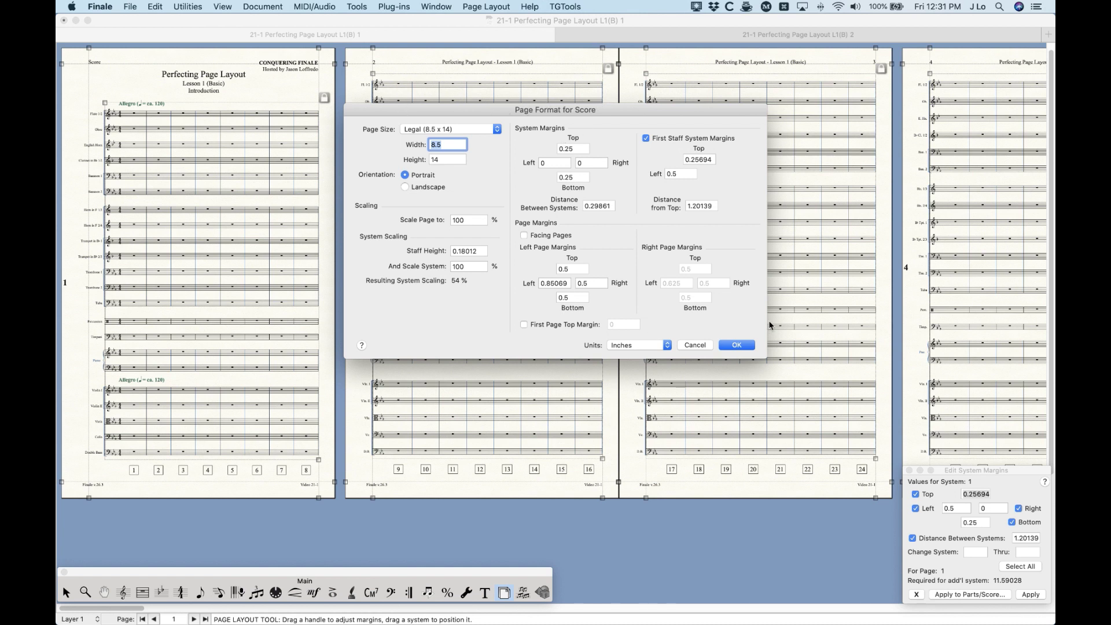
{"action": "left_click_drag", "start_coordinate": [545, 109], "coordinate": [514, 109]}
{"action": "left_click", "coordinate": [491, 6]}
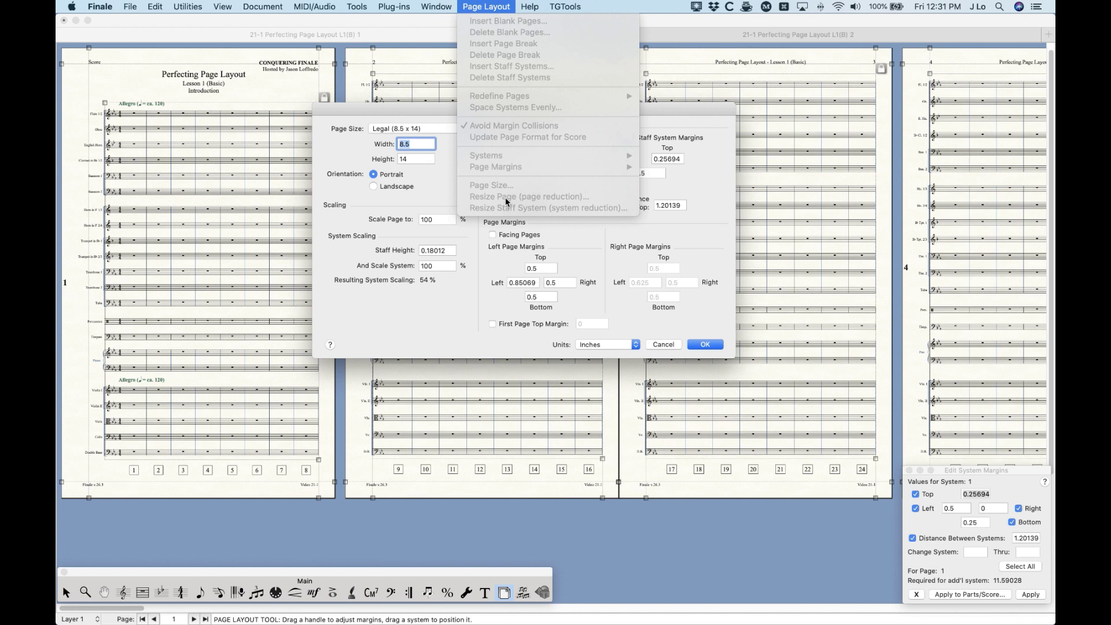
{"action": "left_click", "coordinate": [489, 4]}
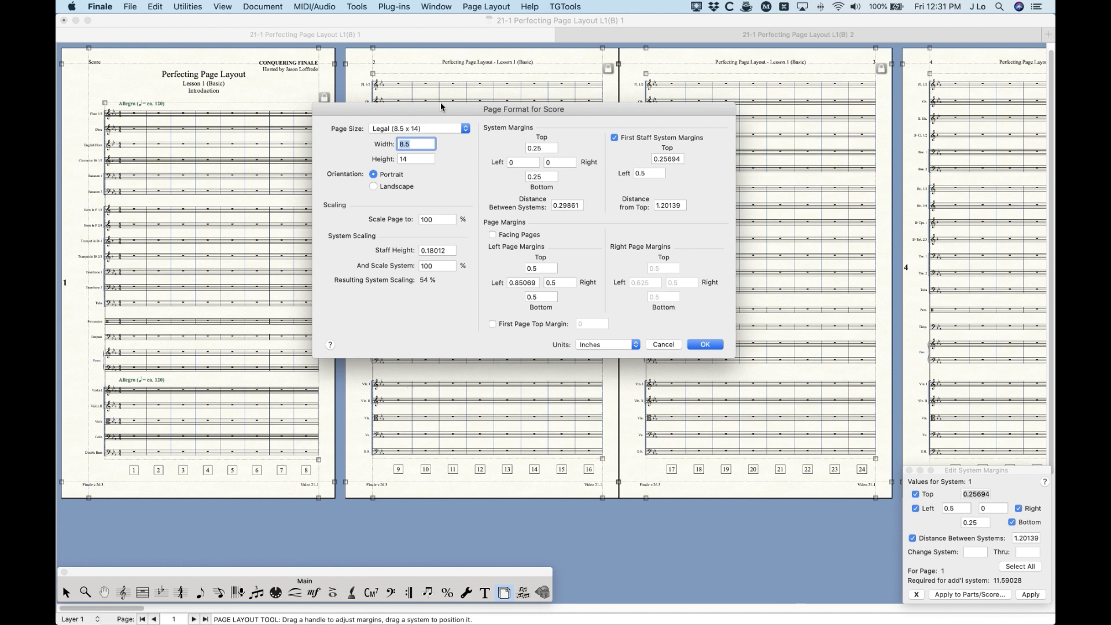
{"action": "left_click", "coordinate": [433, 126]}
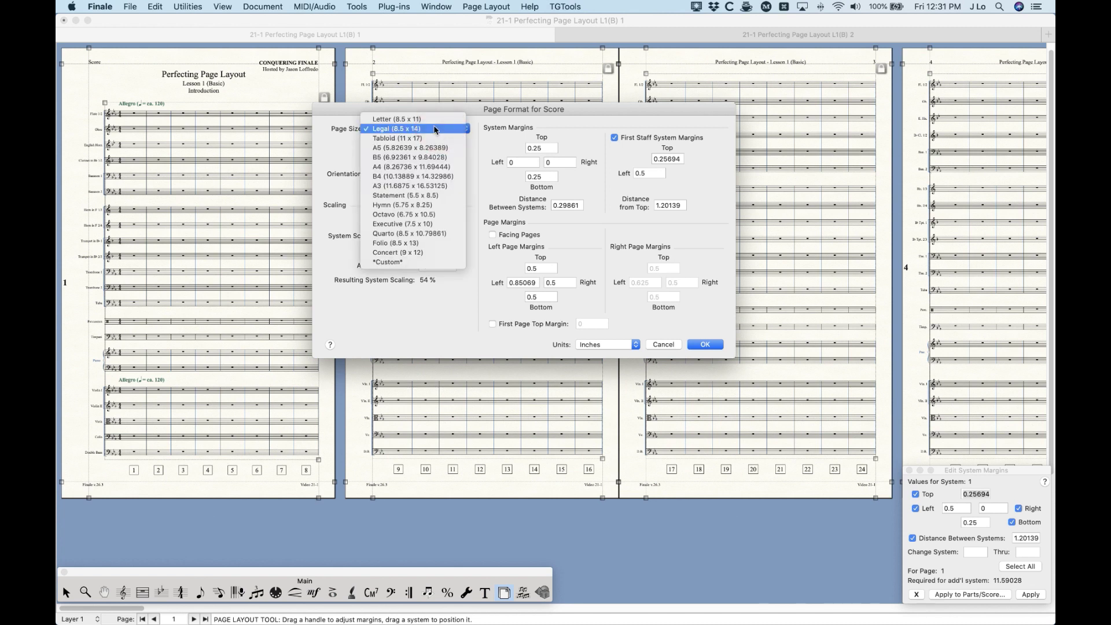
{"action": "left_click", "coordinate": [425, 119]}
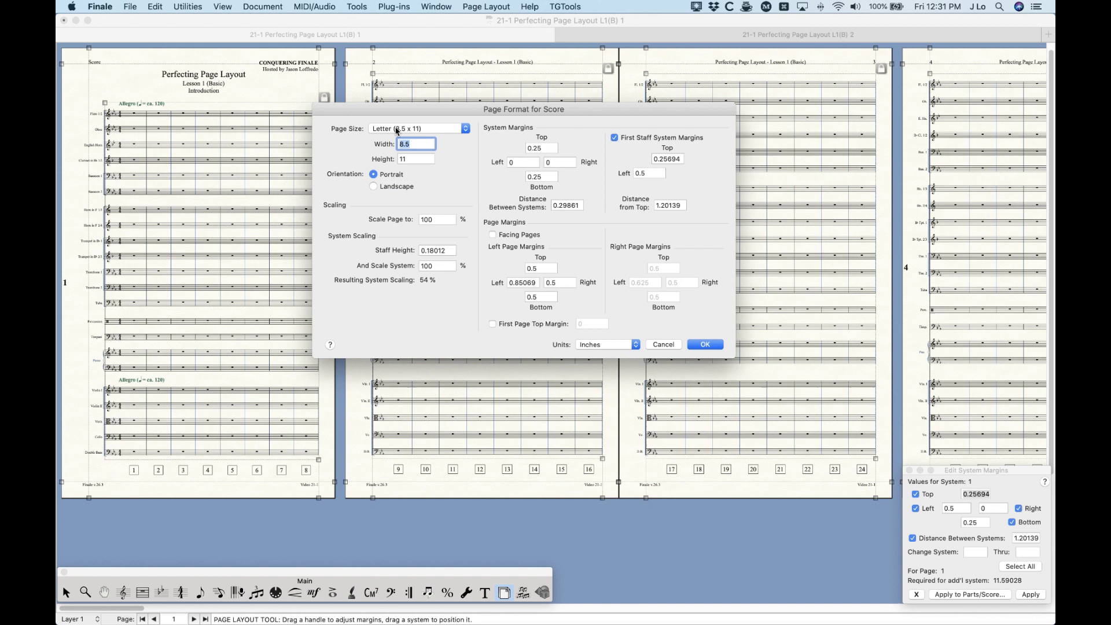
{"action": "left_click", "coordinate": [705, 346]}
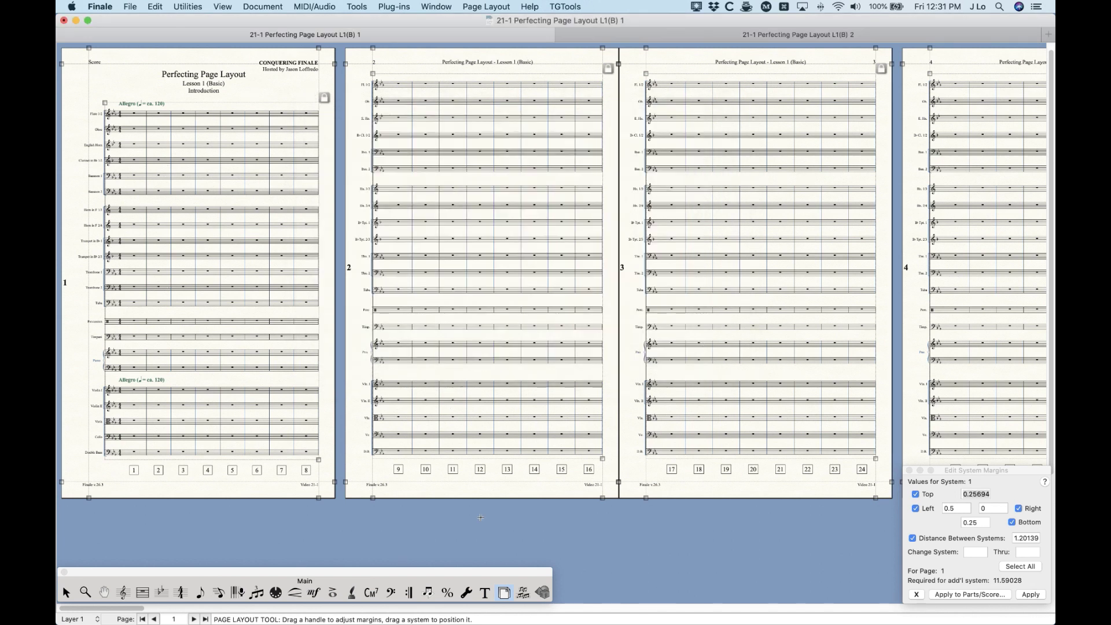
Step: Go to the end of the score and add 8 measures
{"action": "left_click", "coordinate": [203, 609]}
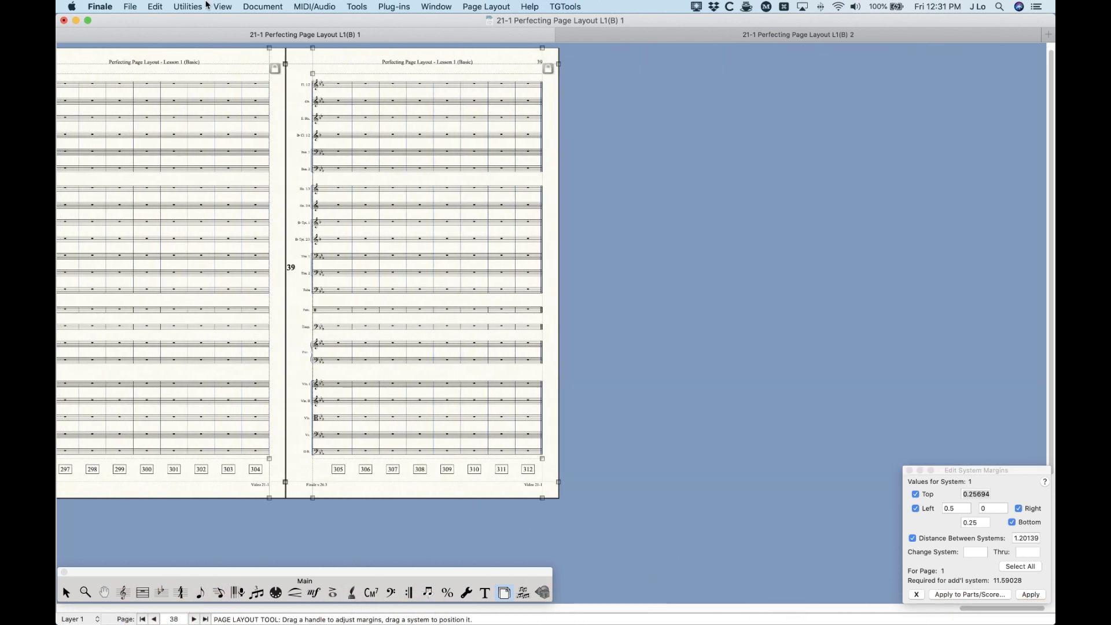
{"action": "left_click", "coordinate": [167, 3]}
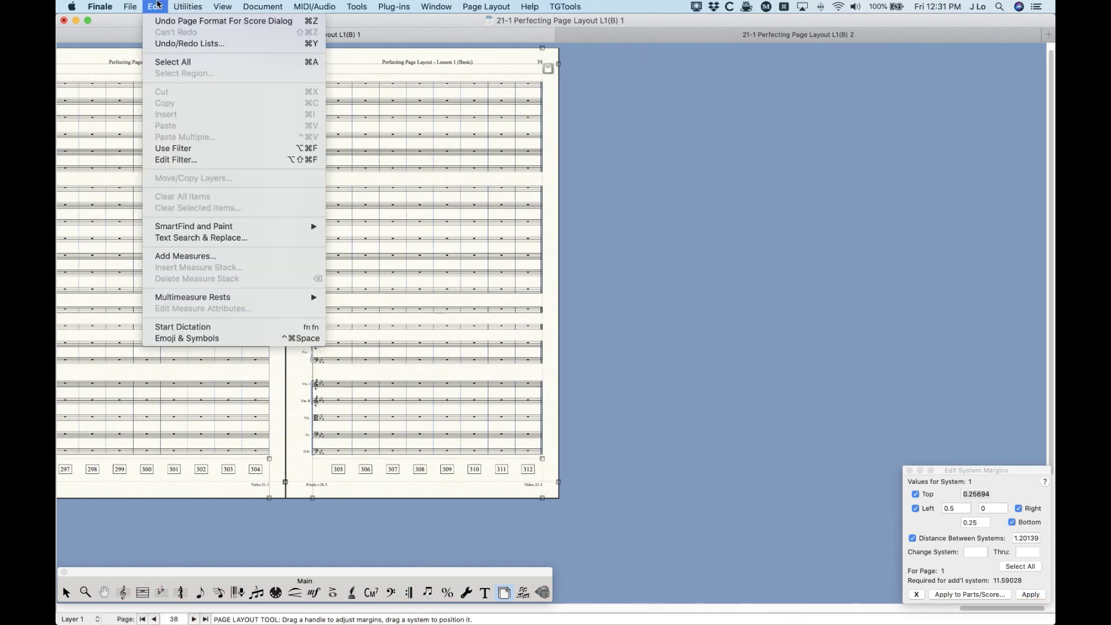
{"action": "left_click", "coordinate": [152, 5]}
{"action": "left_click", "coordinate": [152, 5]}
{"action": "left_click", "coordinate": [175, 253]}
{"action": "type", "text": "8"}
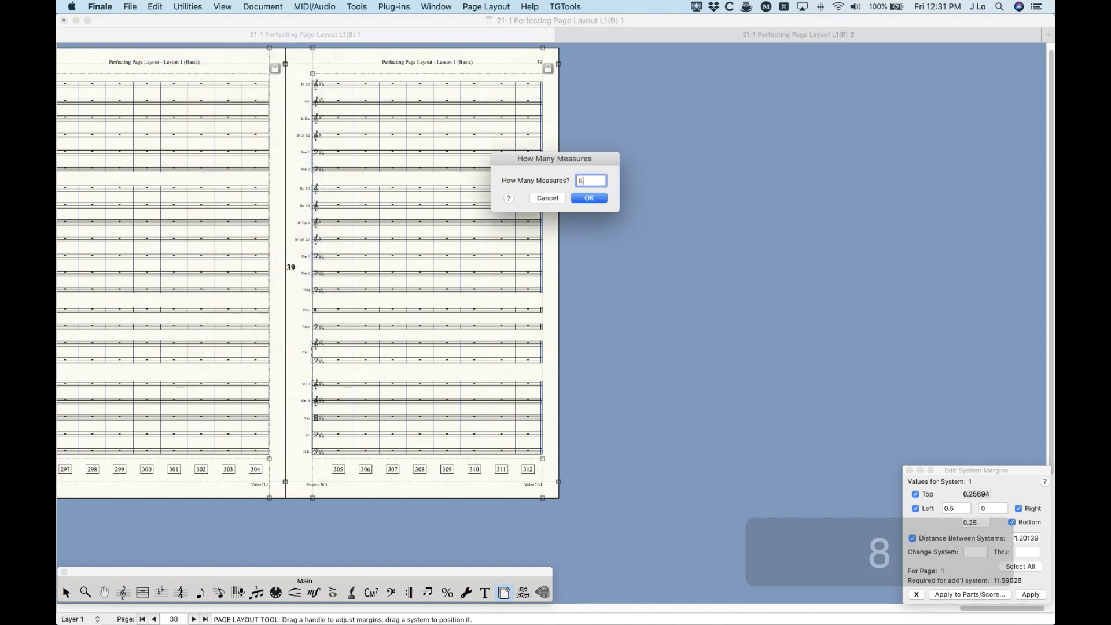
{"action": "key", "text": "Return"}
{"action": "scroll", "coordinate": [402, 325], "scroll_direction": "right", "scroll_amount": 5}
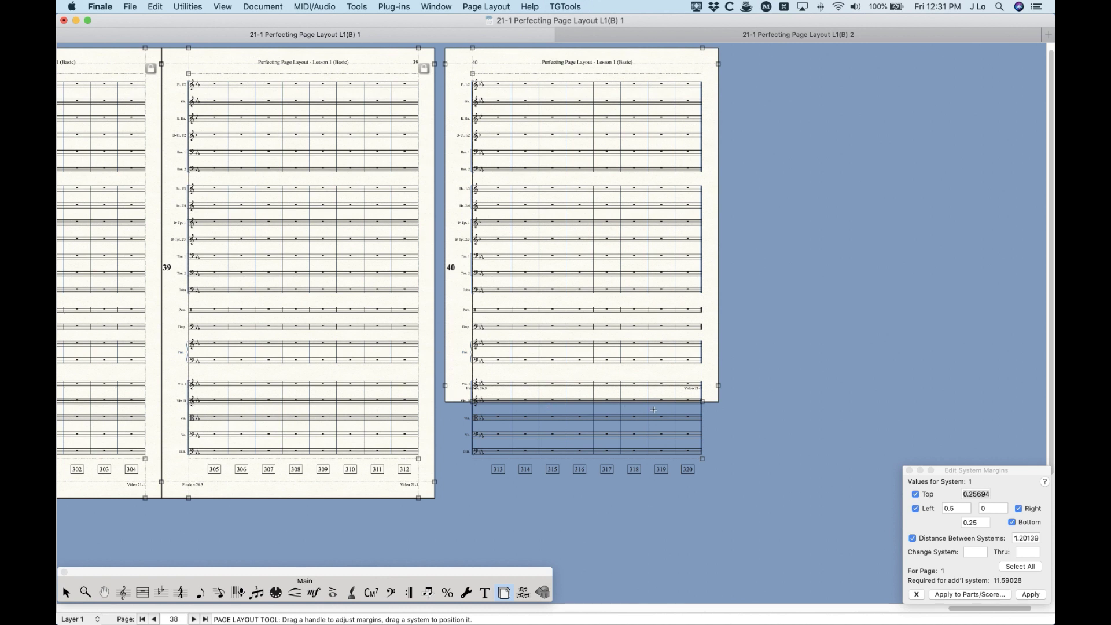
Step: Review the Page Format settings for the score and leave them without applying a change
{"action": "left_click", "coordinate": [262, 7]}
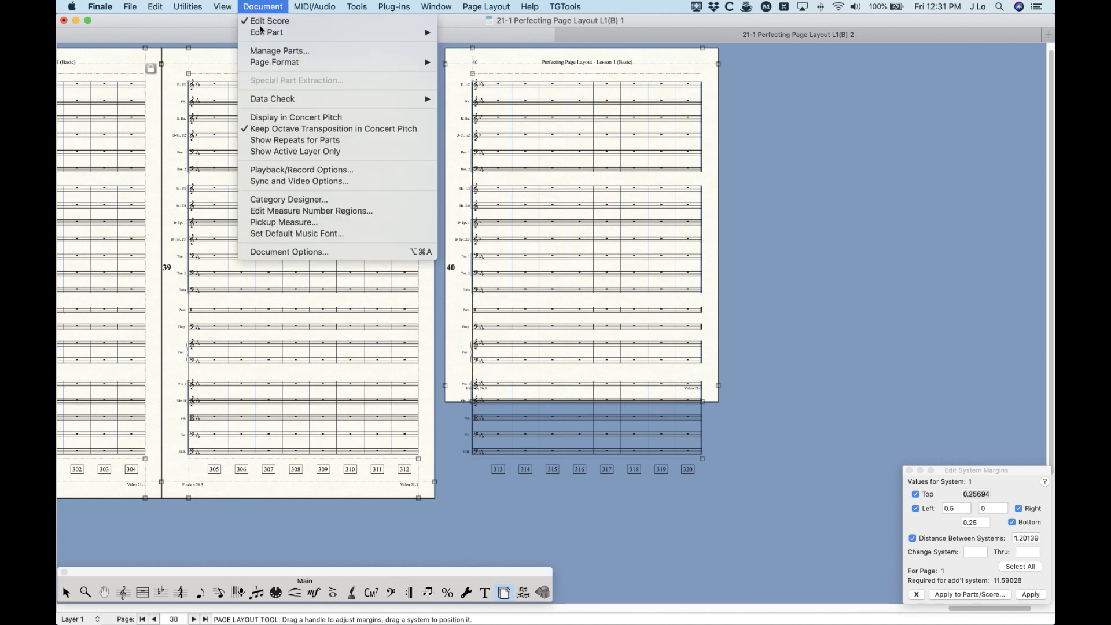
{"action": "mouse_move", "coordinate": [268, 63]}
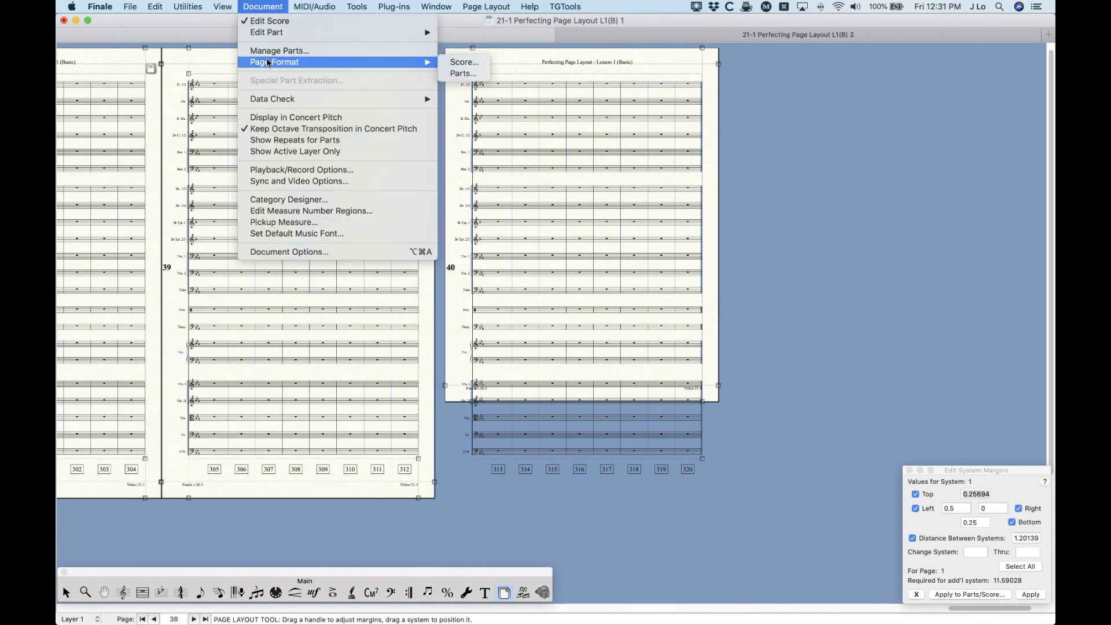
{"action": "left_click", "coordinate": [472, 64]}
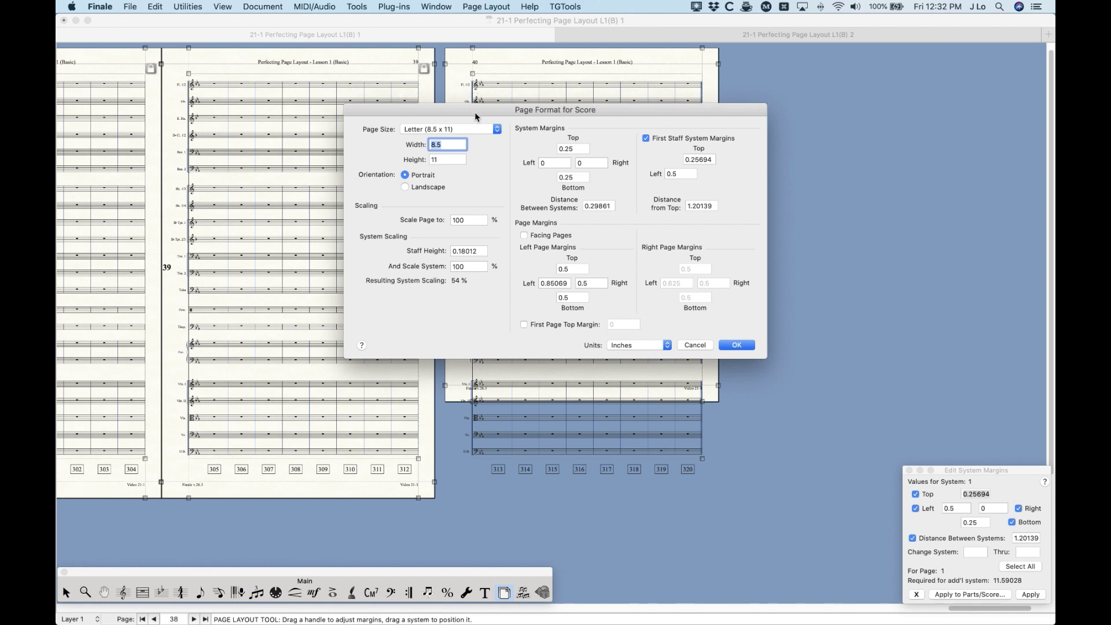
{"action": "left_click", "coordinate": [701, 345]}
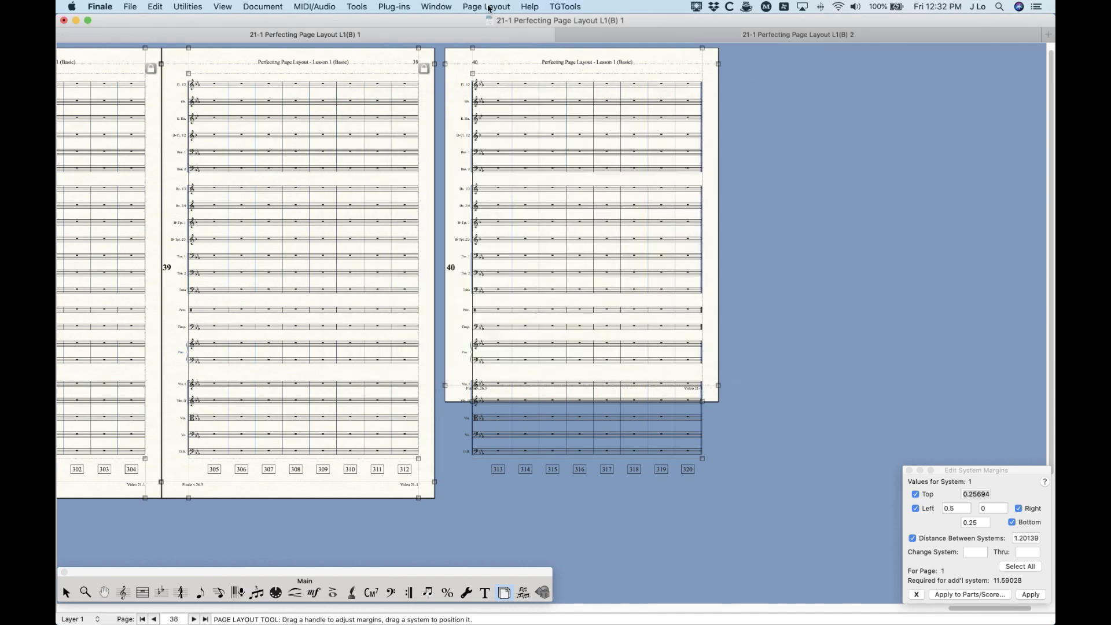
Step: Review the Redefine Pages options for selected pages of selected parts or score, leaving without redefining anything
{"action": "left_click", "coordinate": [487, 7]}
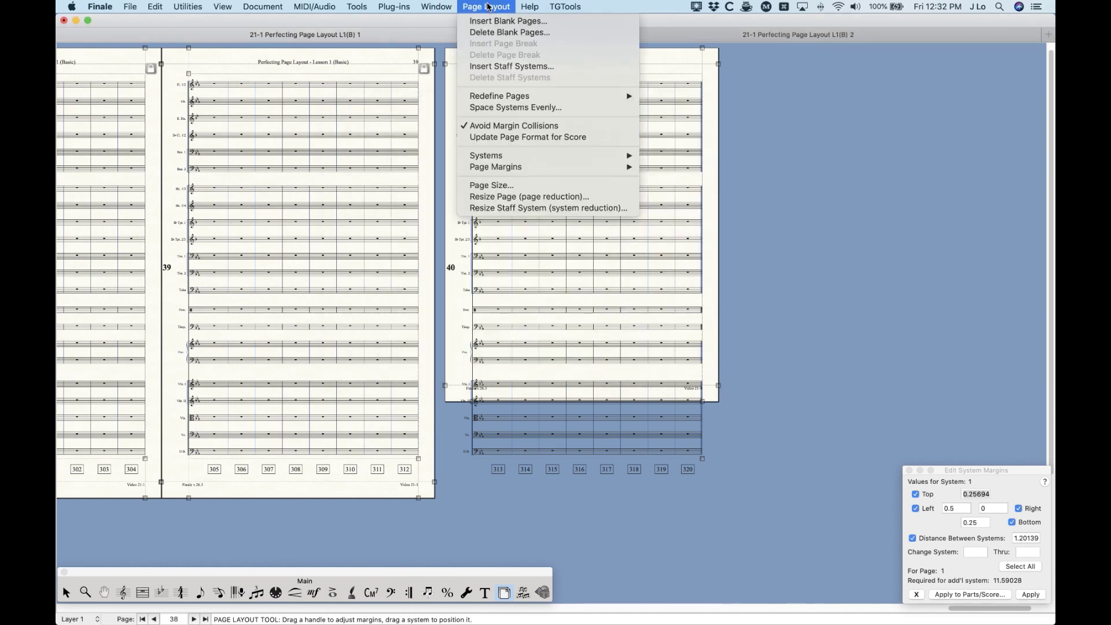
{"action": "mouse_move", "coordinate": [258, 5]}
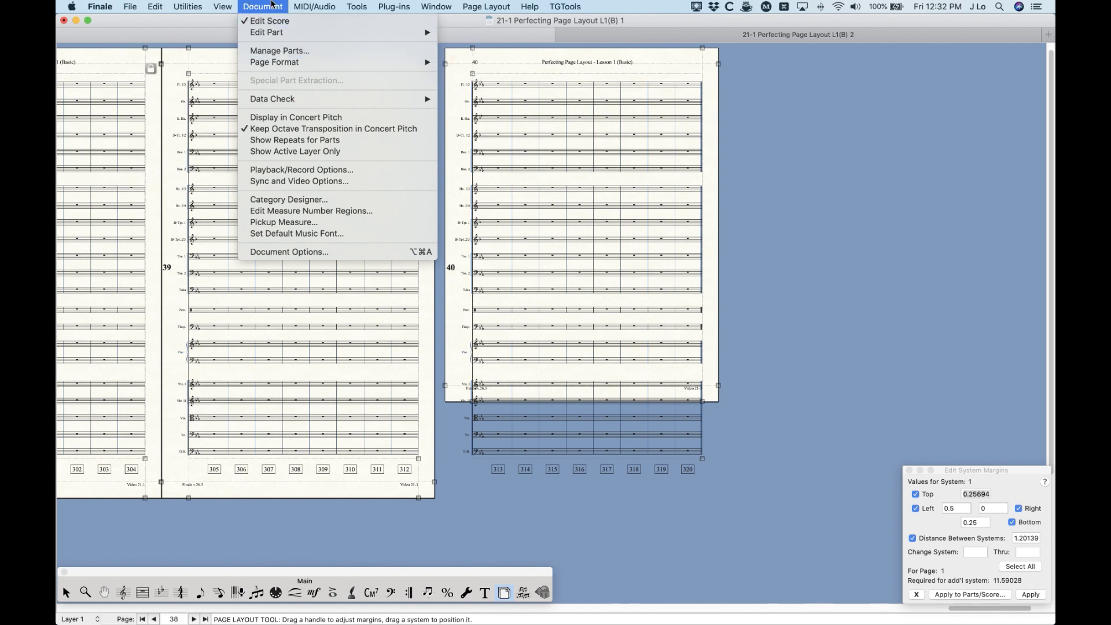
{"action": "left_click", "coordinate": [263, 6]}
{"action": "left_click", "coordinate": [496, 5]}
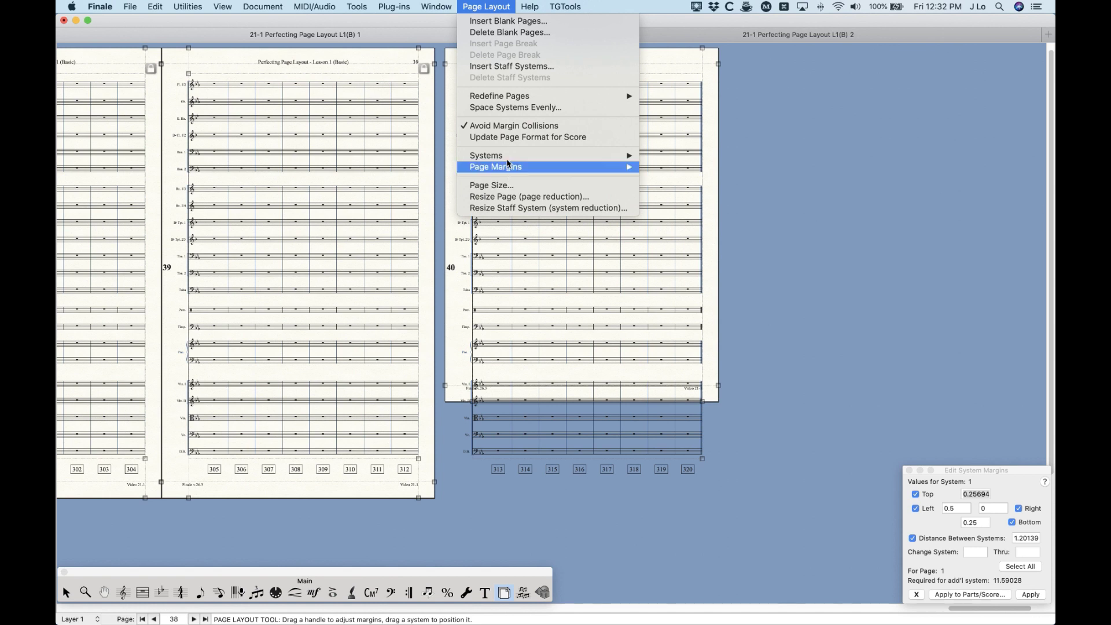
{"action": "mouse_move", "coordinate": [505, 96]}
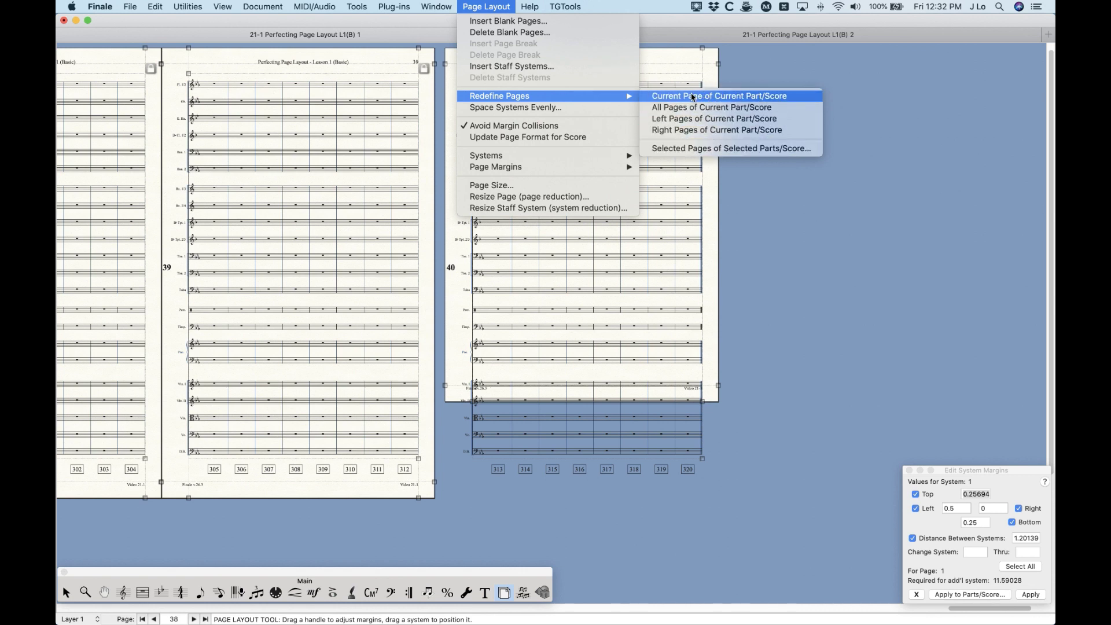
{"action": "left_click", "coordinate": [770, 149]}
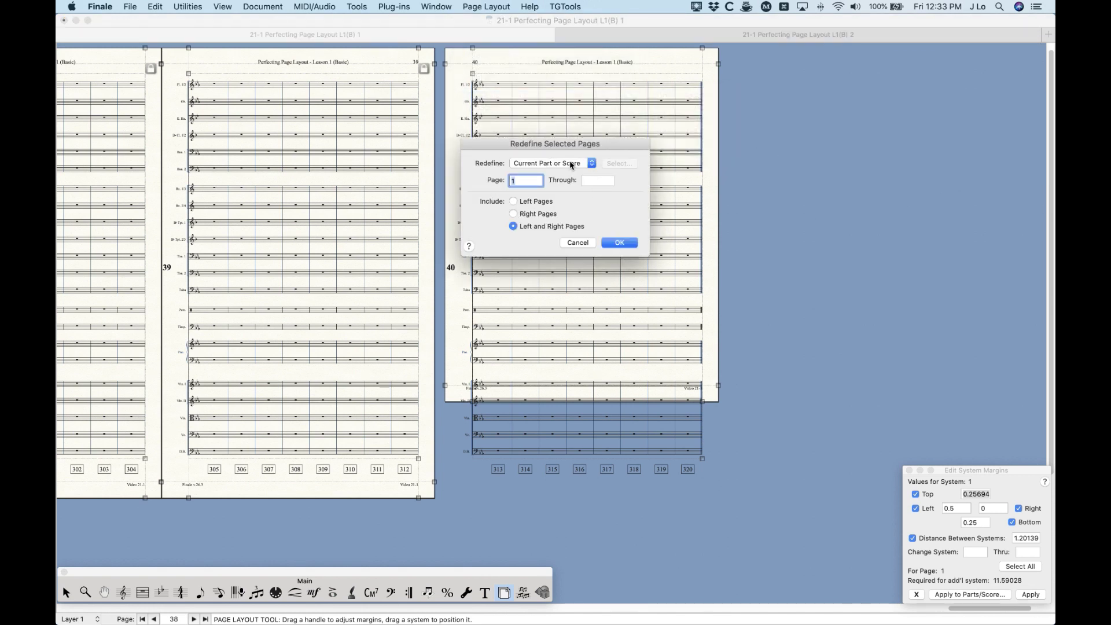
{"action": "left_click", "coordinate": [577, 242]}
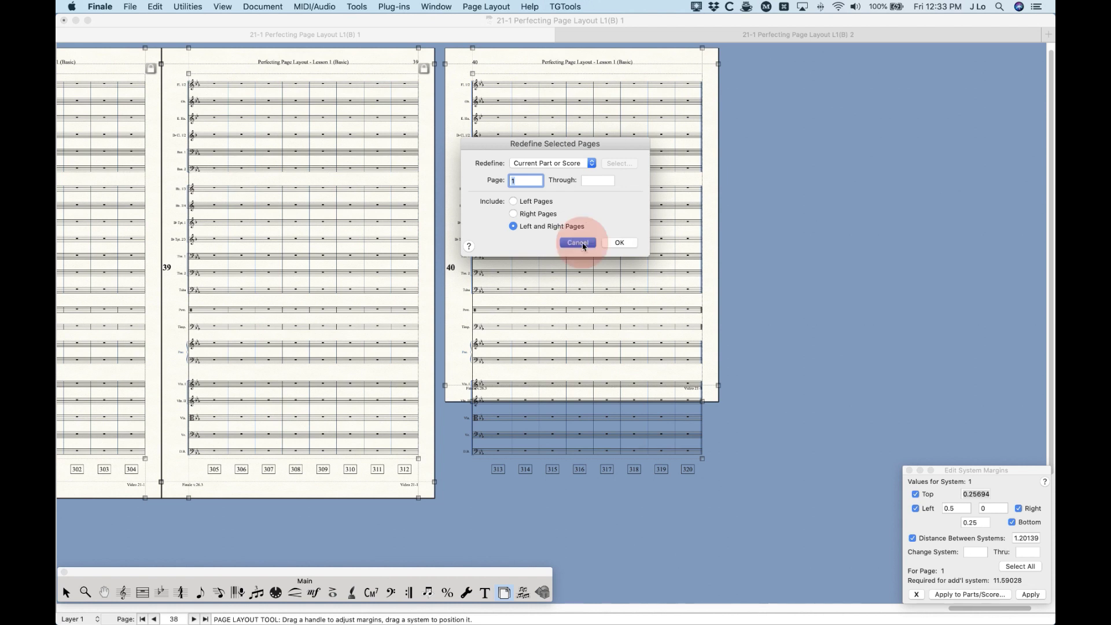
Step: Redefine all pages of the current score to match its Page Format settings, and check the preceding pages
{"action": "left_click", "coordinate": [494, 6]}
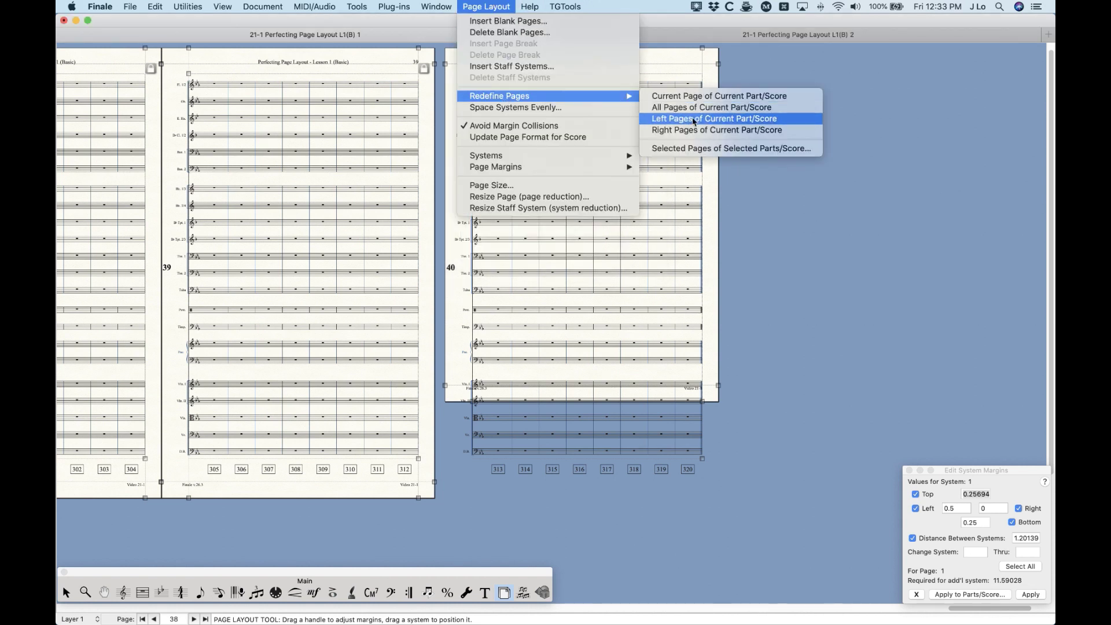
{"action": "left_click", "coordinate": [491, 7]}
{"action": "left_click", "coordinate": [287, 6]}
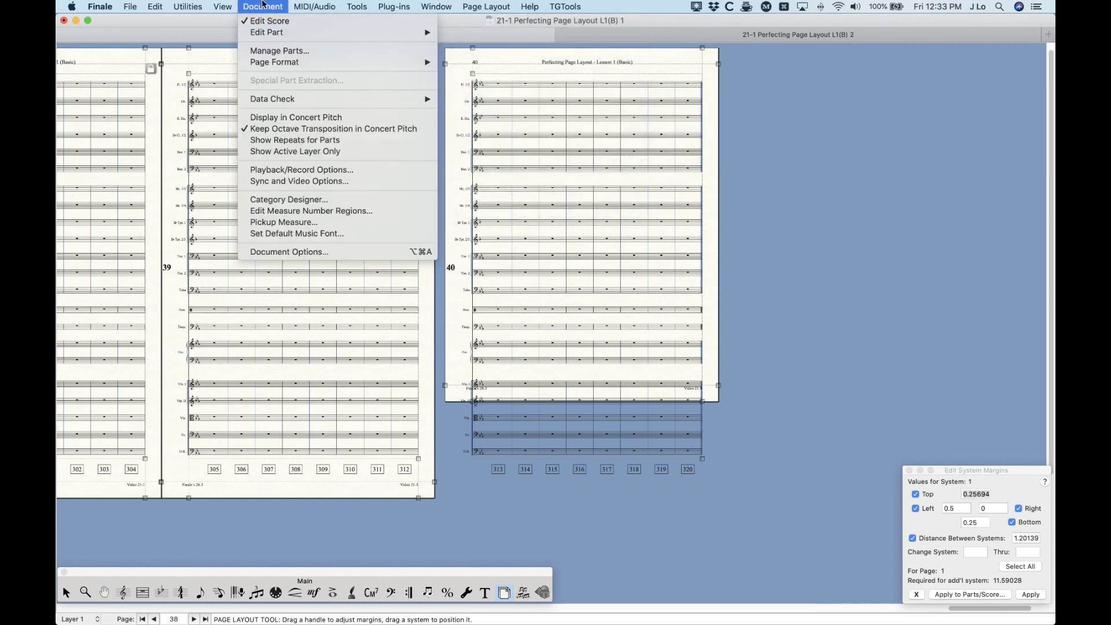
{"action": "mouse_move", "coordinate": [278, 62]}
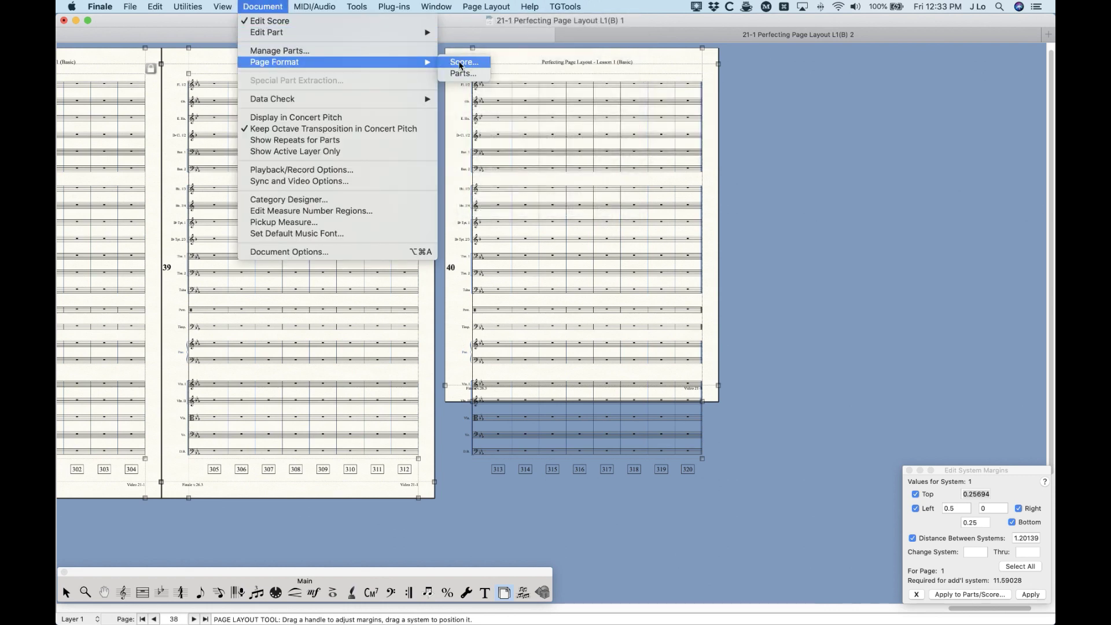
{"action": "mouse_move", "coordinate": [492, 4]}
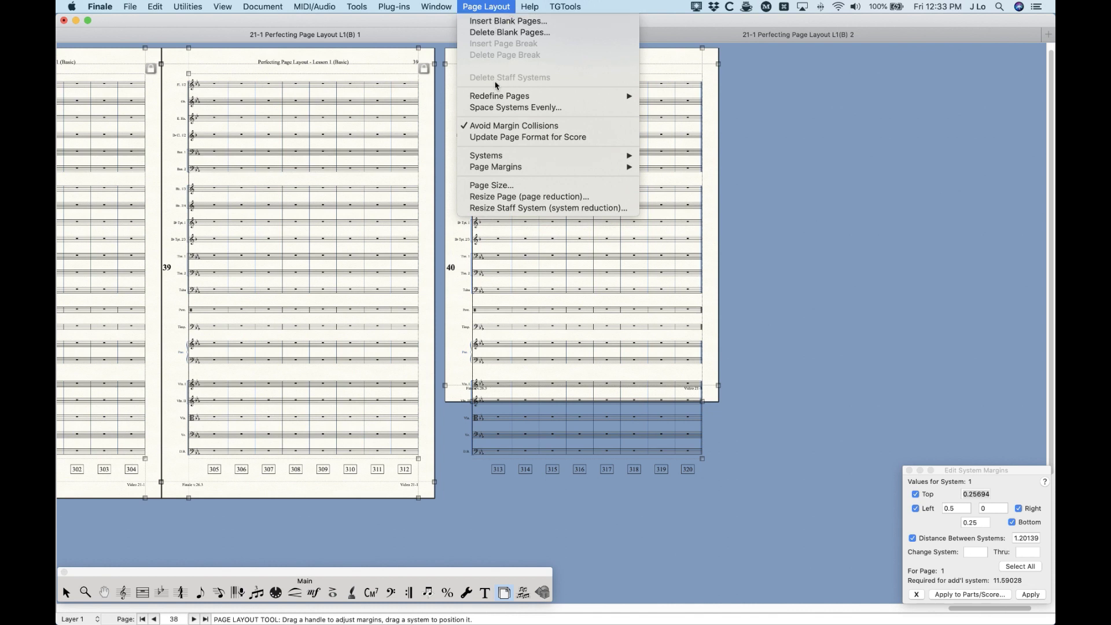
{"action": "mouse_move", "coordinate": [497, 95]}
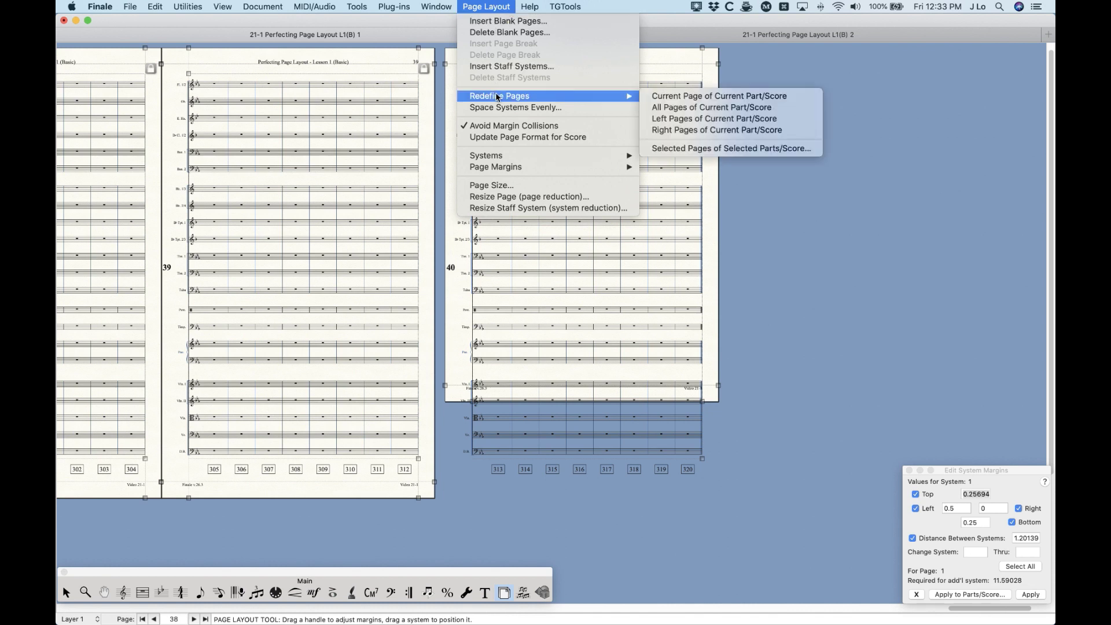
{"action": "left_click", "coordinate": [692, 109]}
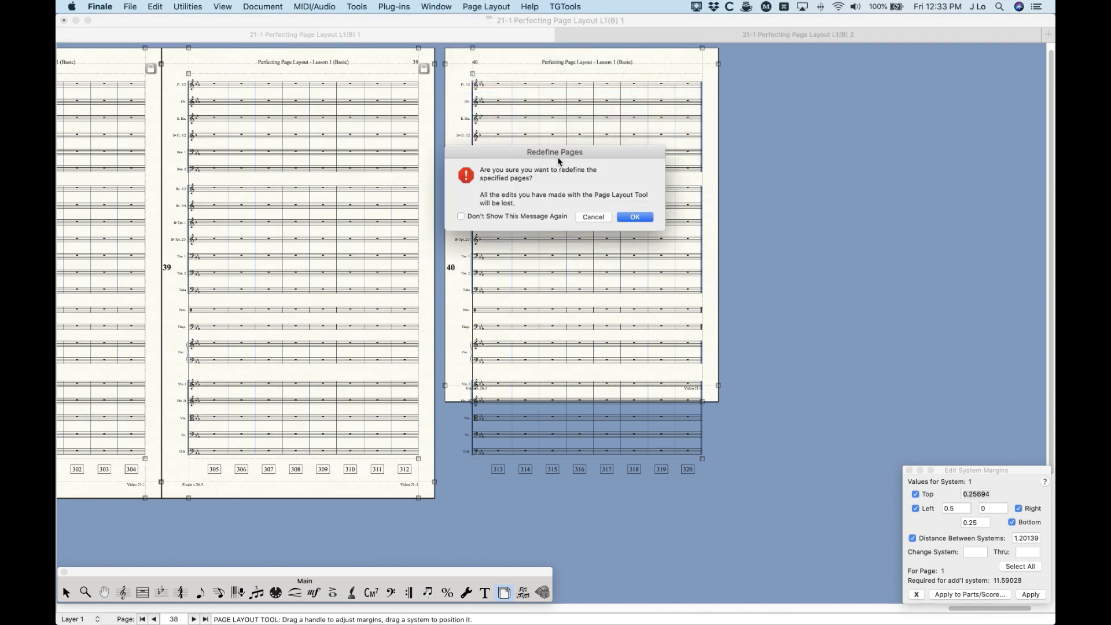
{"action": "left_click", "coordinate": [634, 217]}
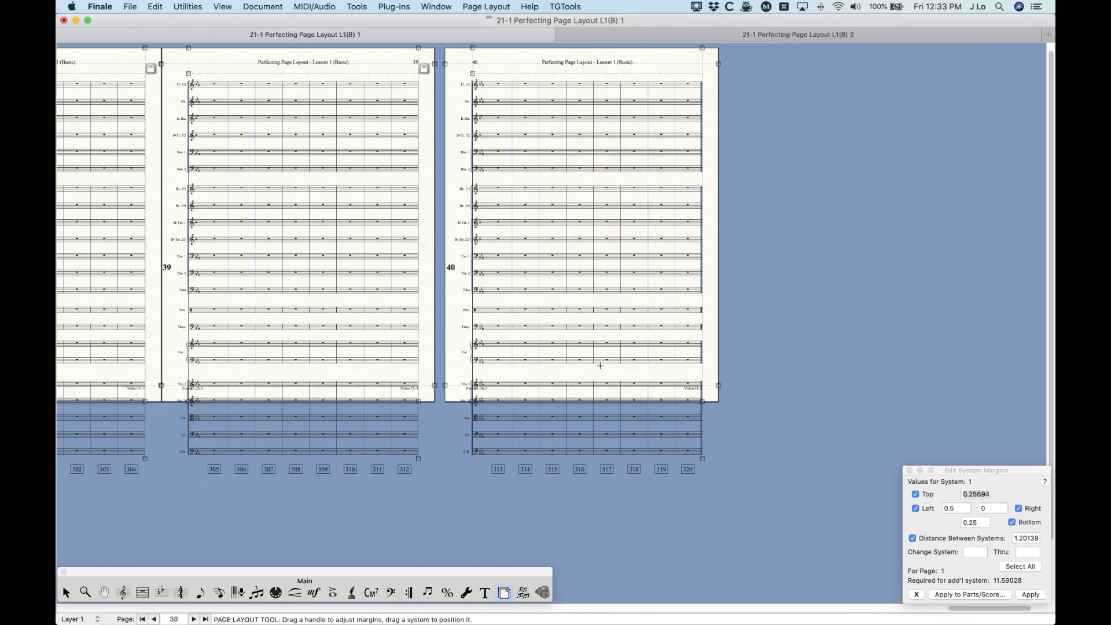
{"action": "scroll", "coordinate": [602, 318], "scroll_direction": "left", "scroll_amount": 15}
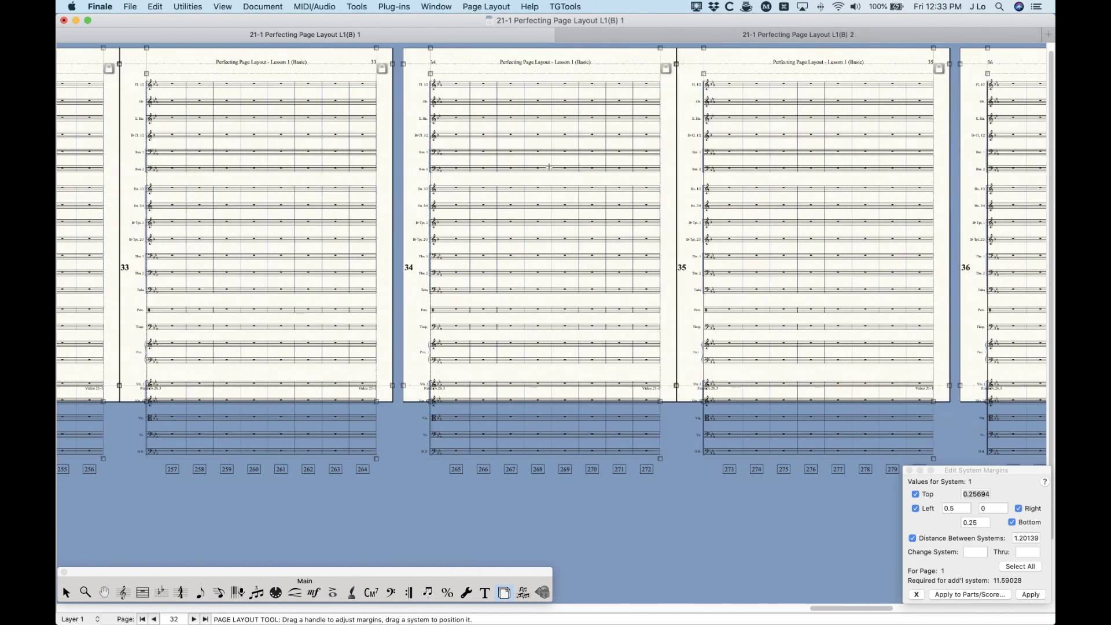
Step: Review the page size choices in Page Format for Score and leave without changing the settings
{"action": "left_click", "coordinate": [269, 5]}
{"action": "mouse_move", "coordinate": [276, 63]}
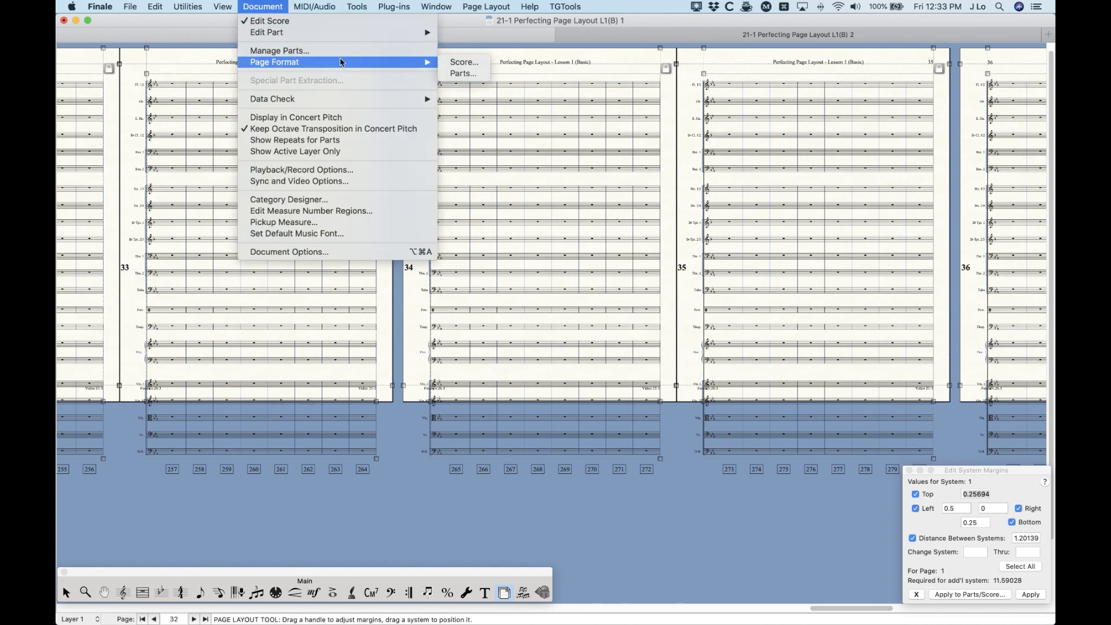
{"action": "left_click", "coordinate": [463, 62]}
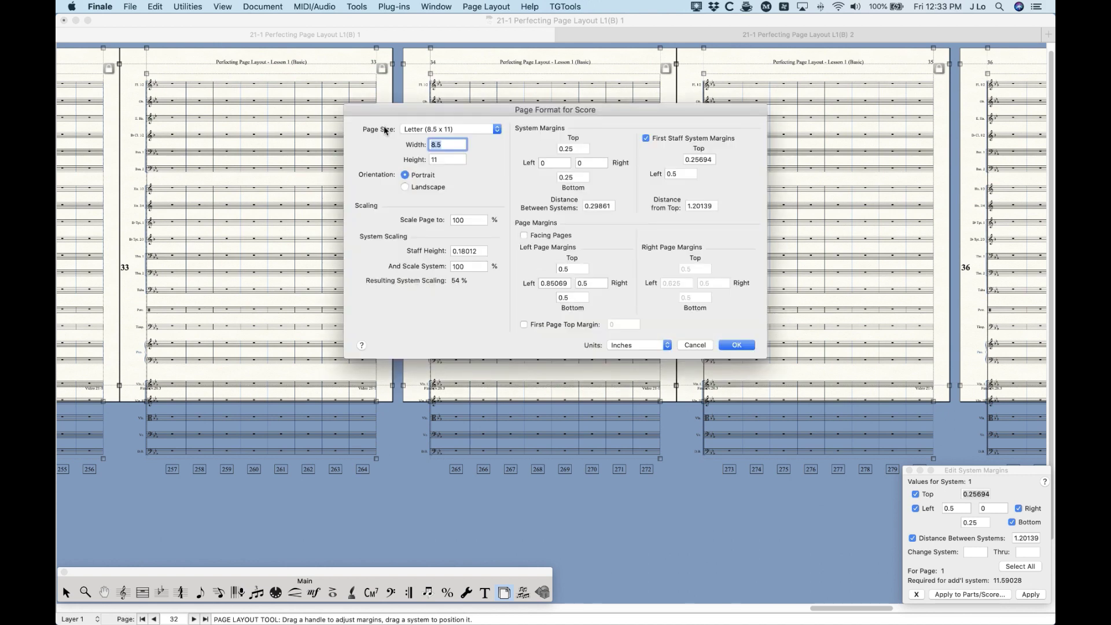
{"action": "left_click", "coordinate": [430, 131]}
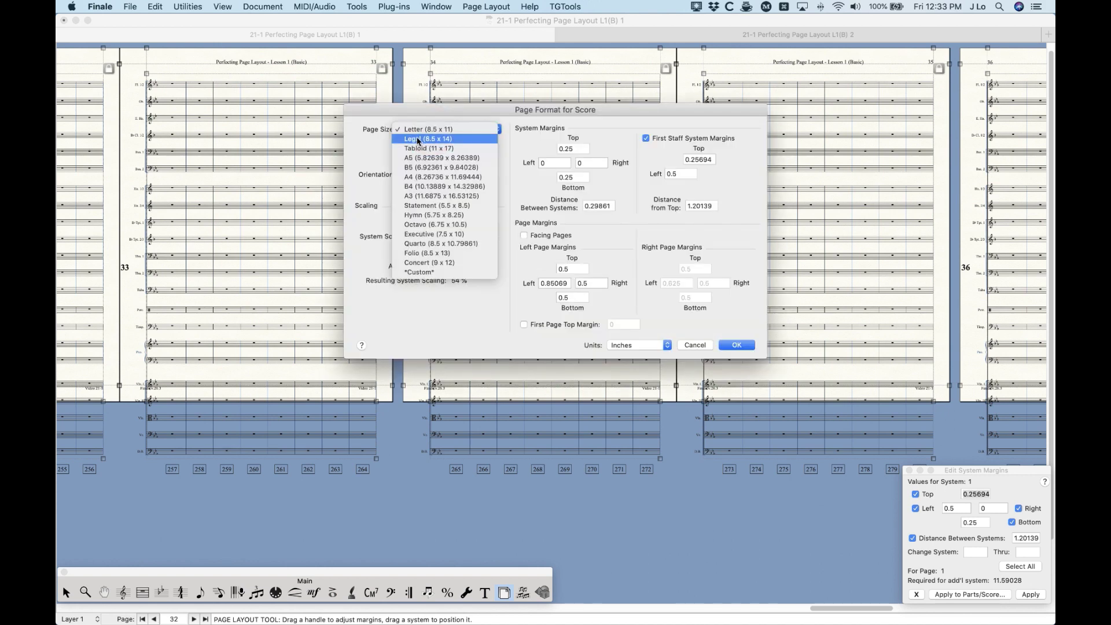
{"action": "left_click", "coordinate": [374, 116]}
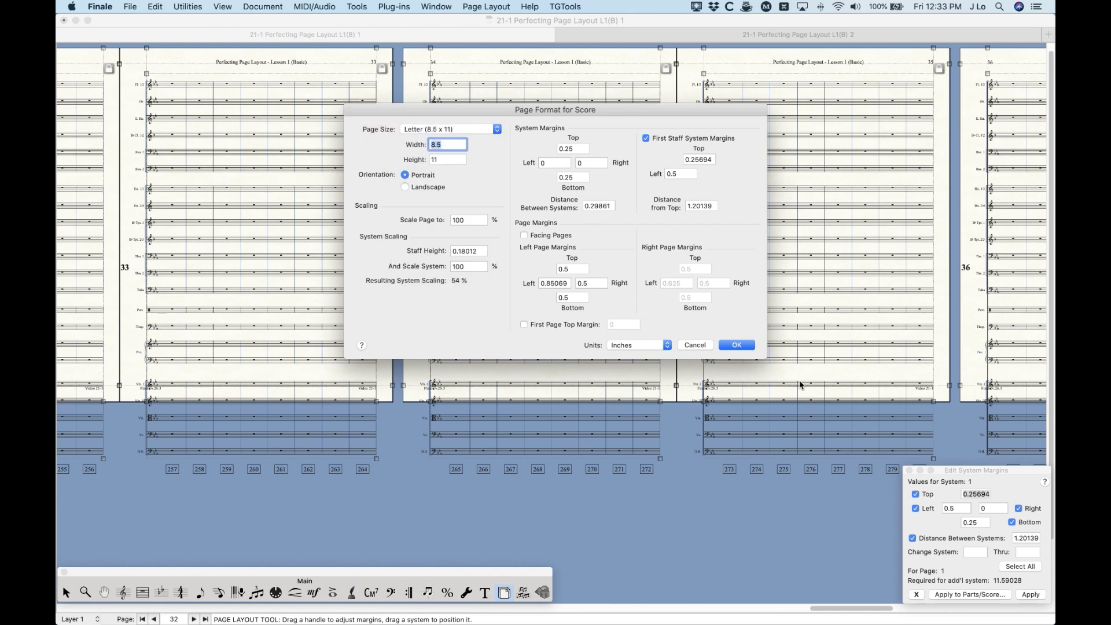
{"action": "left_click", "coordinate": [694, 346]}
Step: Change the page size of all pages in the current score to Legal (8.5 x 14) and check through to the last page
{"action": "left_click", "coordinate": [487, 6]}
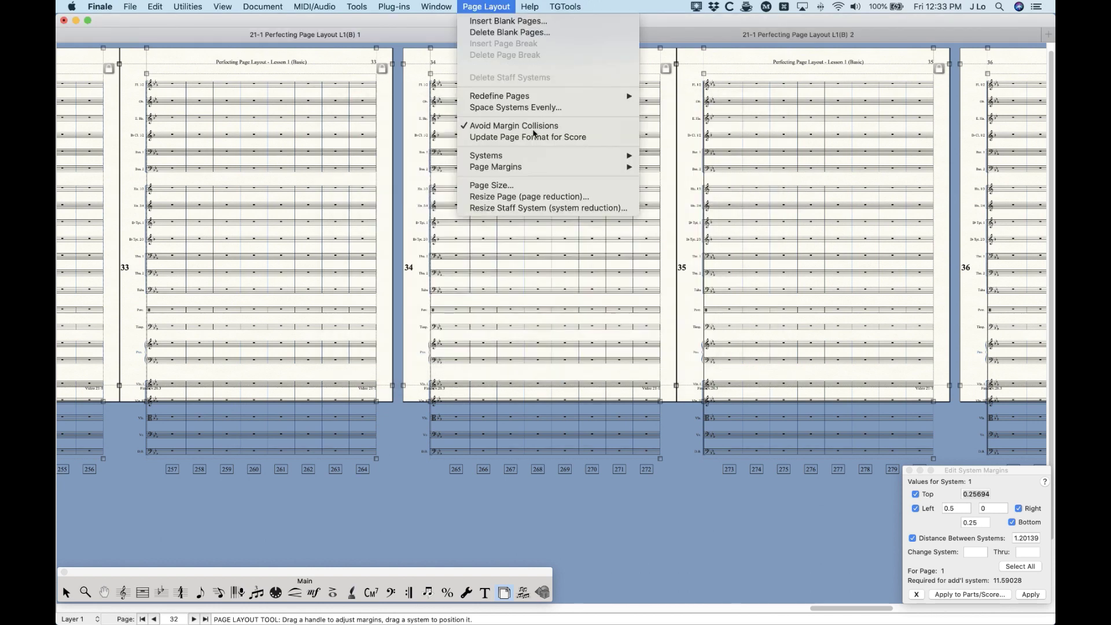
{"action": "left_click", "coordinate": [509, 185]}
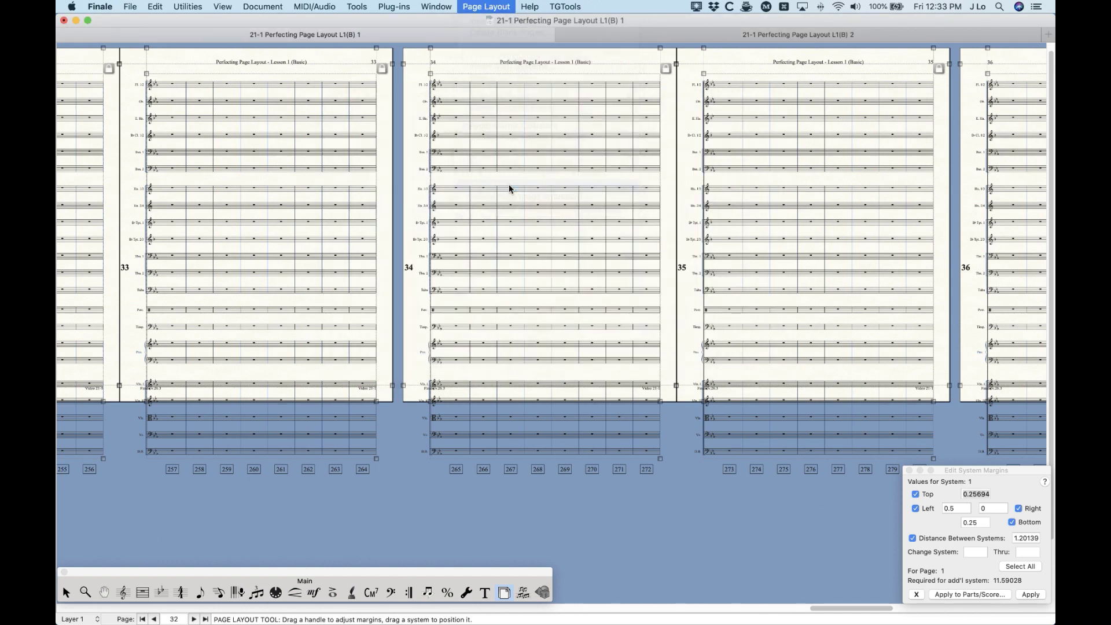
{"action": "left_click", "coordinate": [543, 148]}
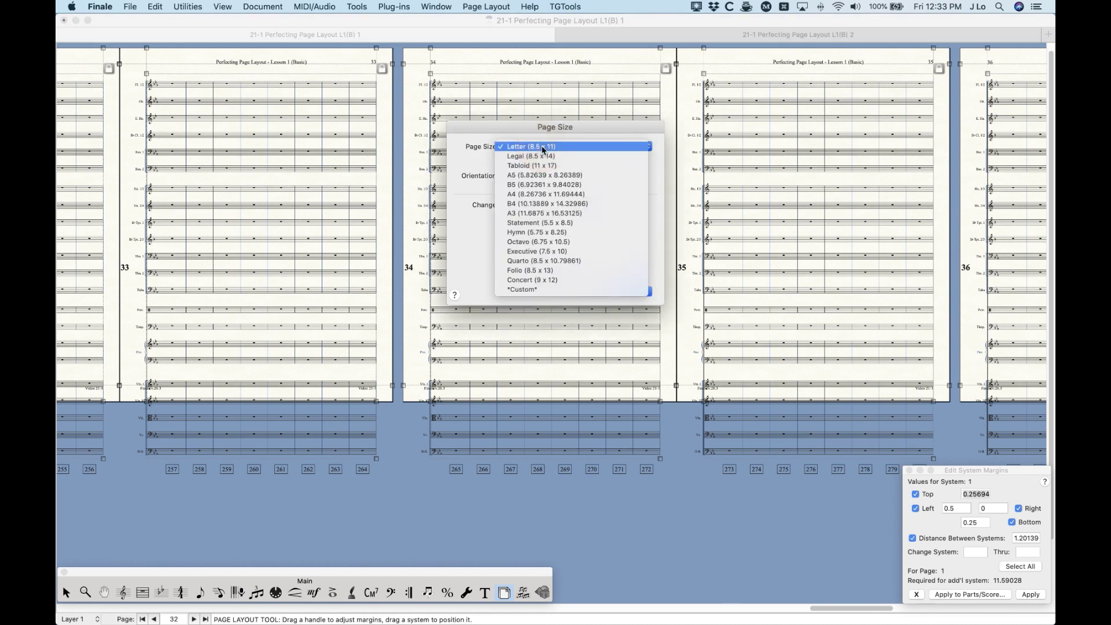
{"action": "left_click", "coordinate": [543, 155]}
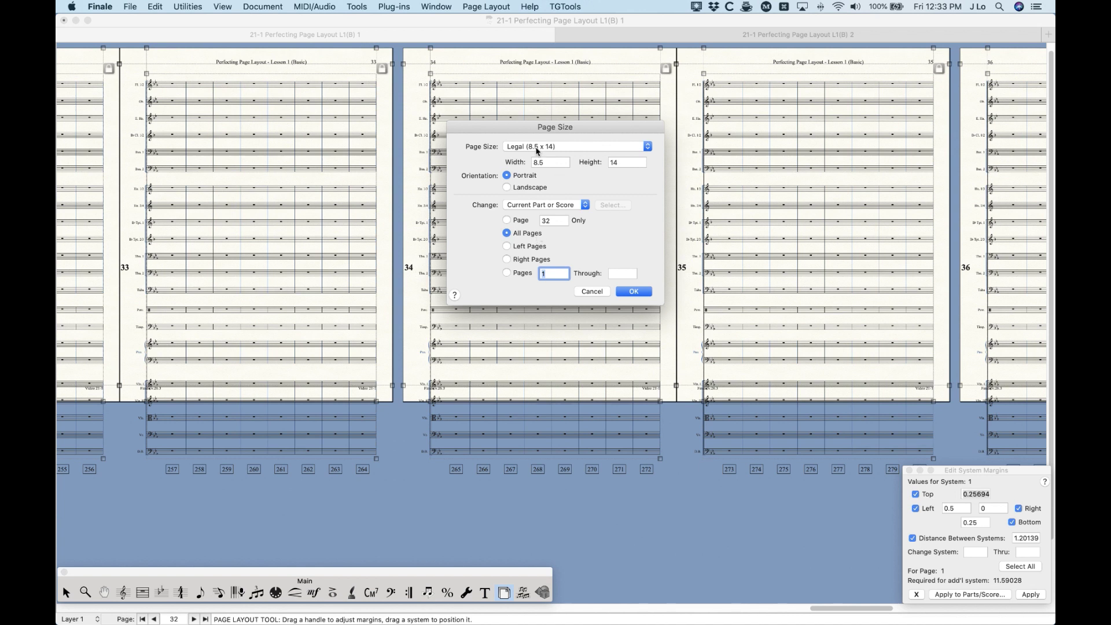
{"action": "left_click", "coordinate": [634, 292]}
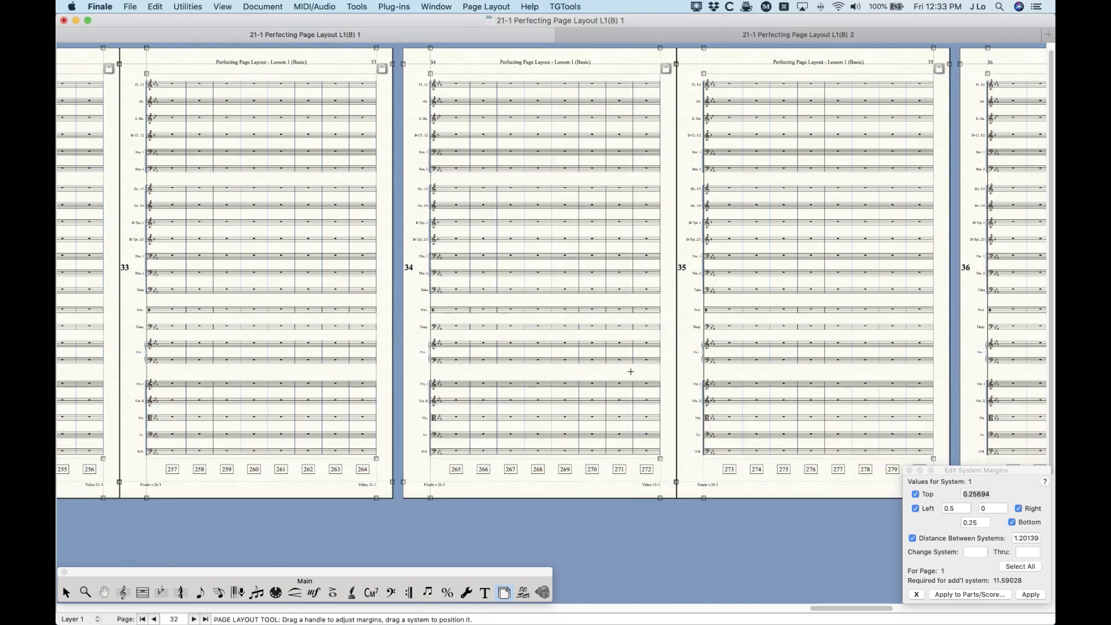
{"action": "scroll", "coordinate": [498, 344], "scroll_direction": "right", "scroll_amount": 20}
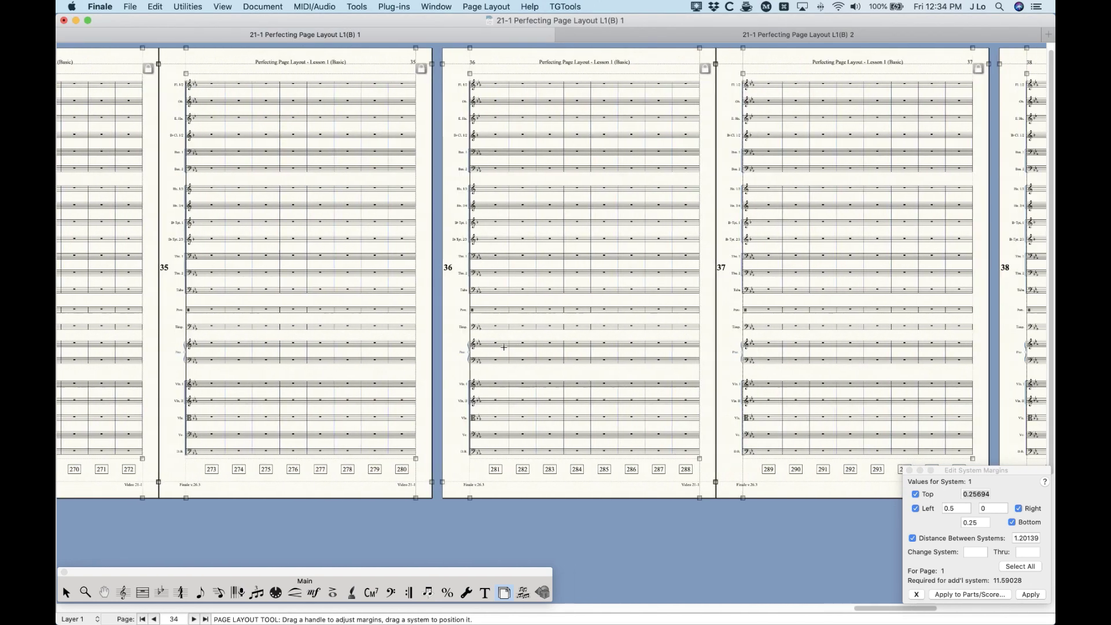
{"action": "scroll", "coordinate": [504, 347], "scroll_direction": "right", "scroll_amount": 8}
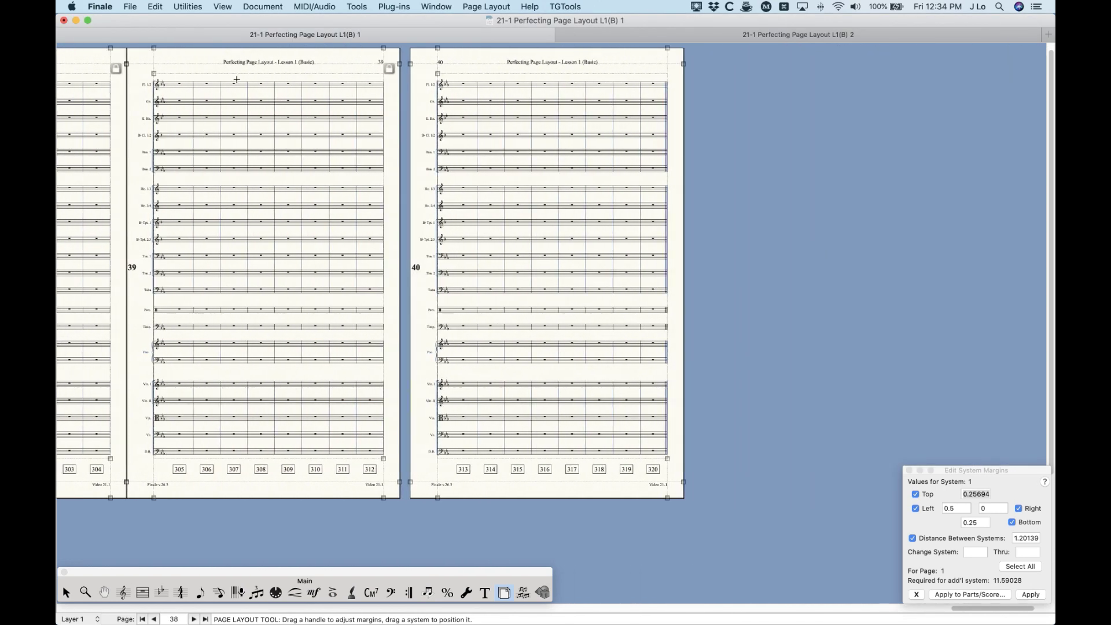
Step: Set the page size in Page Format for Score to Legal (8.5 x 14)
{"action": "left_click", "coordinate": [257, 3]}
{"action": "mouse_move", "coordinate": [299, 62]}
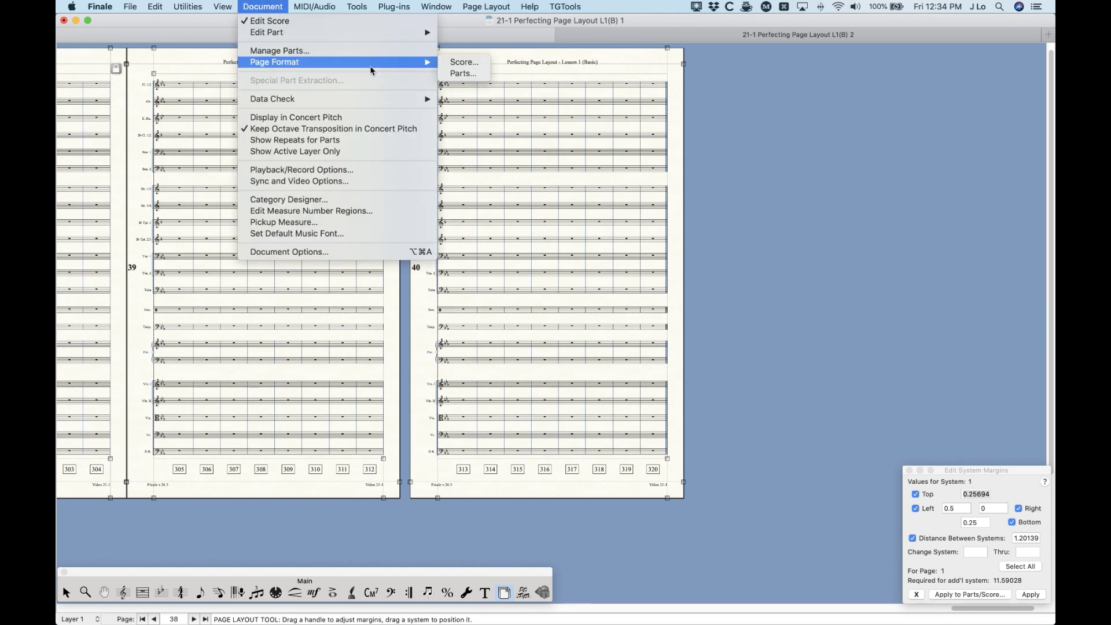
{"action": "left_click", "coordinate": [462, 63]}
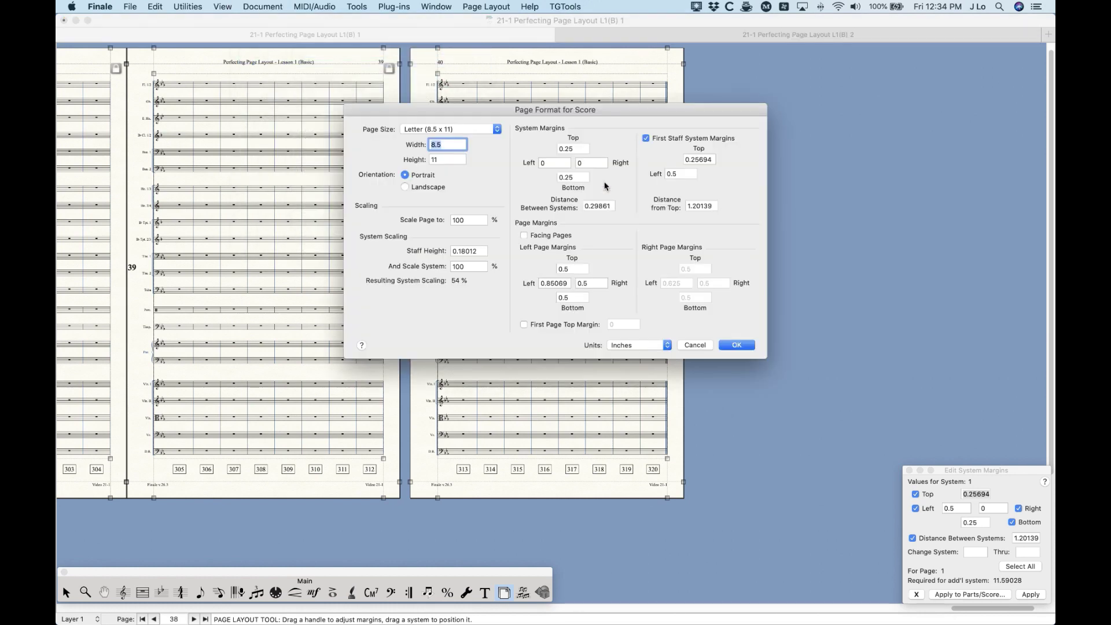
{"action": "left_click", "coordinate": [426, 128]}
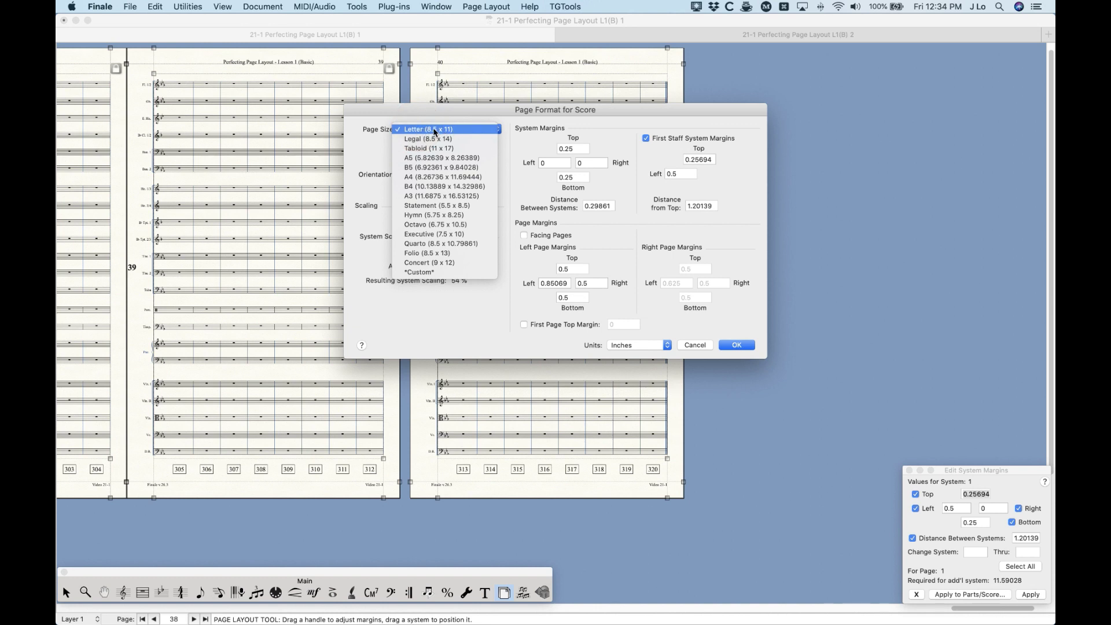
{"action": "left_click", "coordinate": [413, 110]}
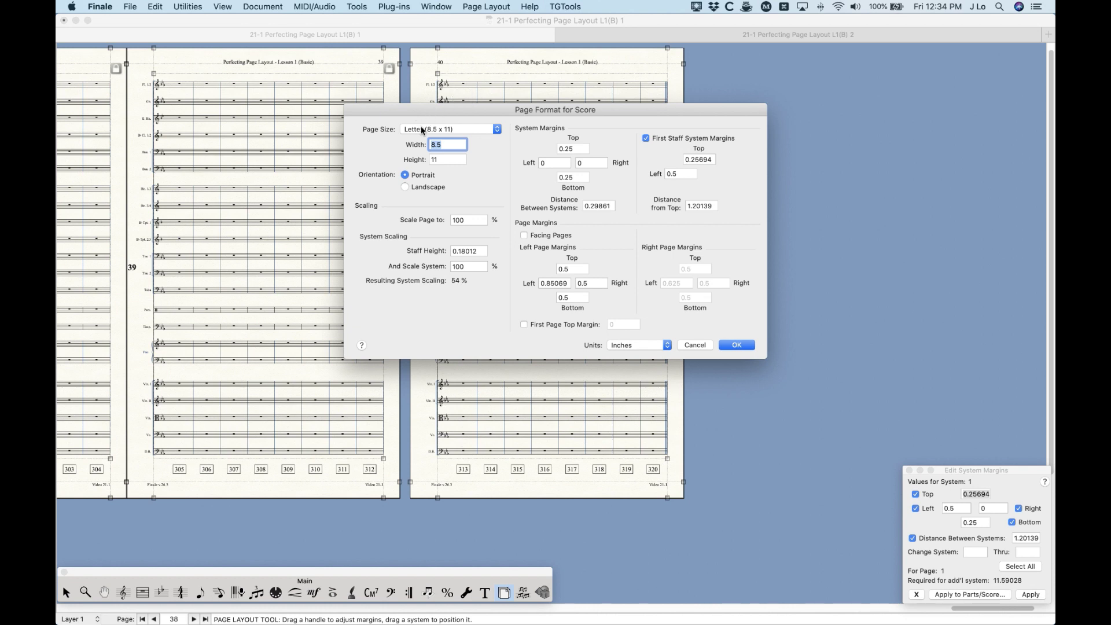
{"action": "left_click", "coordinate": [421, 129]}
{"action": "left_click", "coordinate": [428, 143]}
{"action": "left_click", "coordinate": [736, 345]}
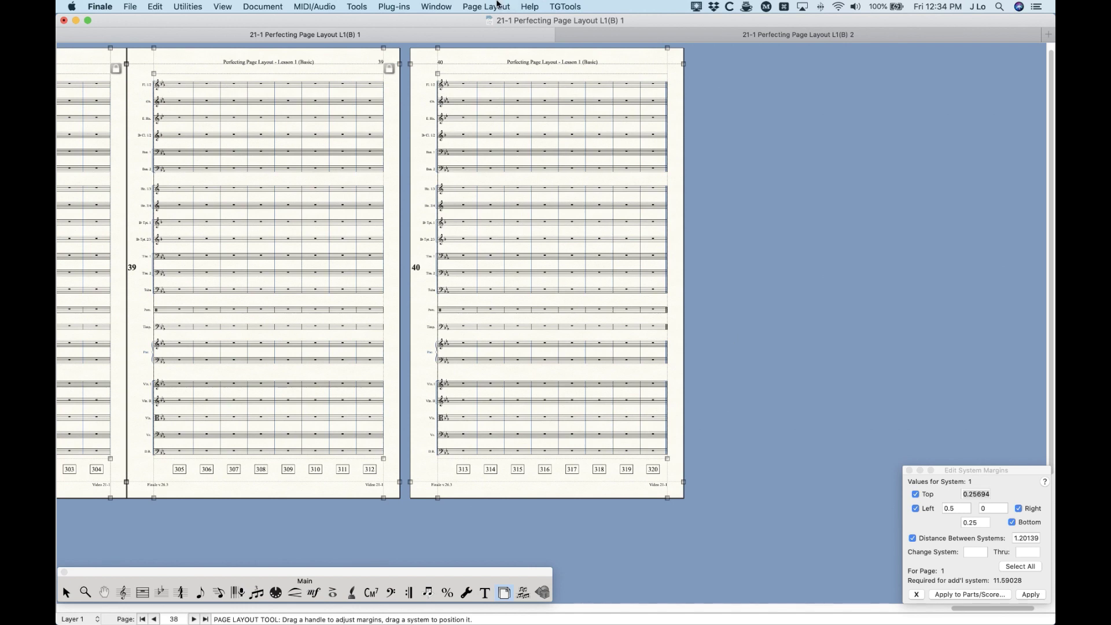
Step: Go back through the score to page 1, checking the page layout along the way
{"action": "scroll", "coordinate": [774, 270], "scroll_direction": "left", "scroll_amount": 5}
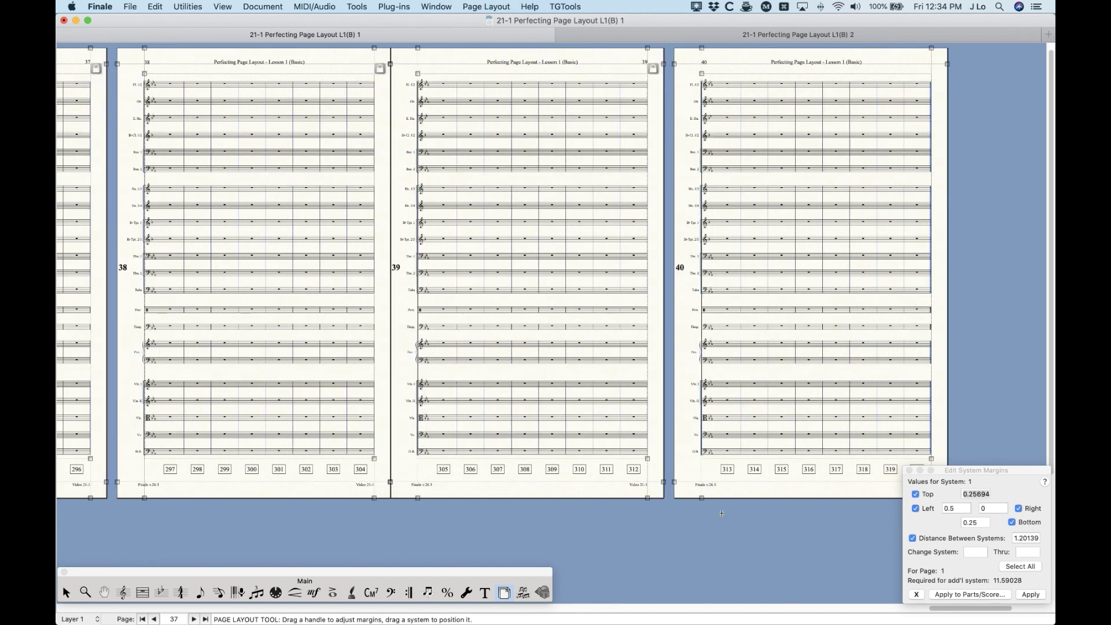
{"action": "scroll", "coordinate": [721, 513], "scroll_direction": "left", "scroll_amount": 6}
{"action": "scroll", "coordinate": [716, 603], "scroll_direction": "left", "scroll_amount": 6}
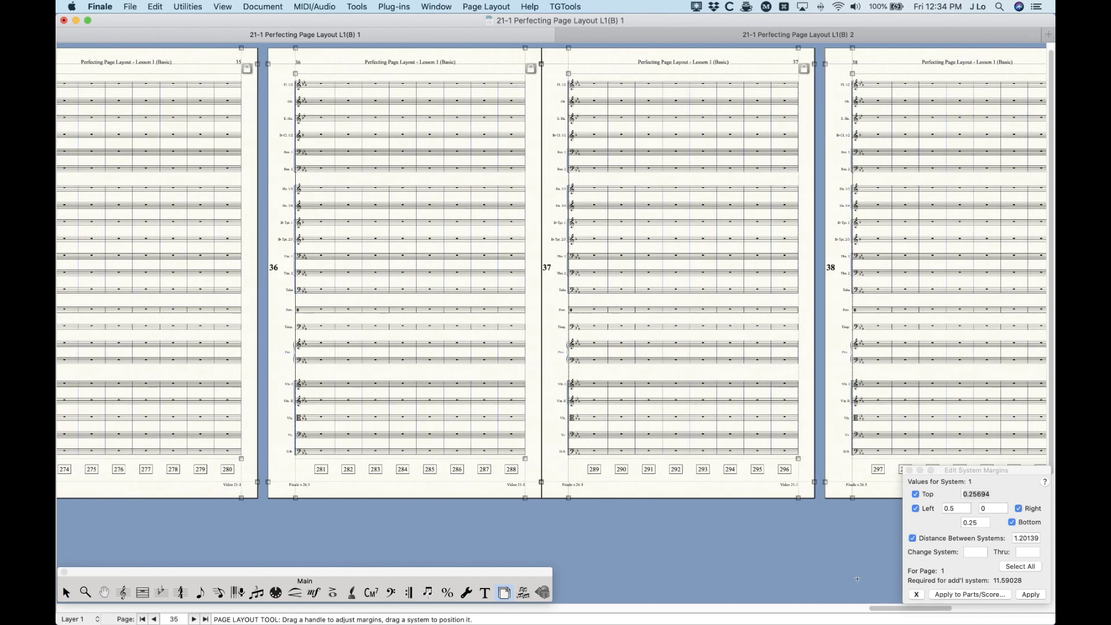
{"action": "left_click_drag", "start_coordinate": [891, 608], "coordinate": [80, 565]}
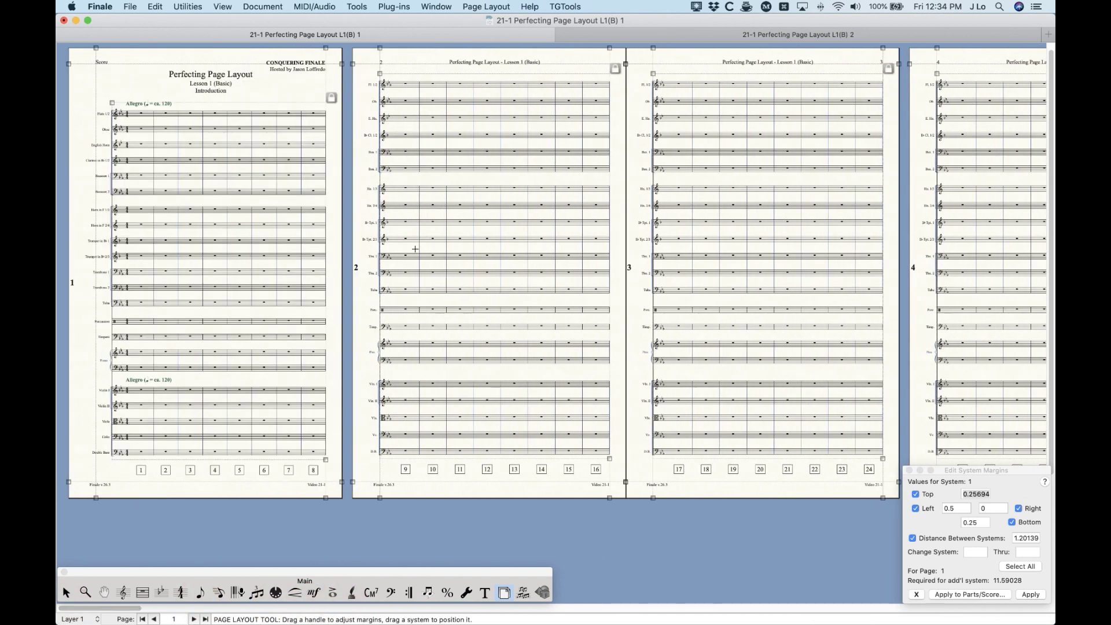
{"action": "left_click", "coordinate": [260, 6]}
{"action": "mouse_move", "coordinate": [280, 63]}
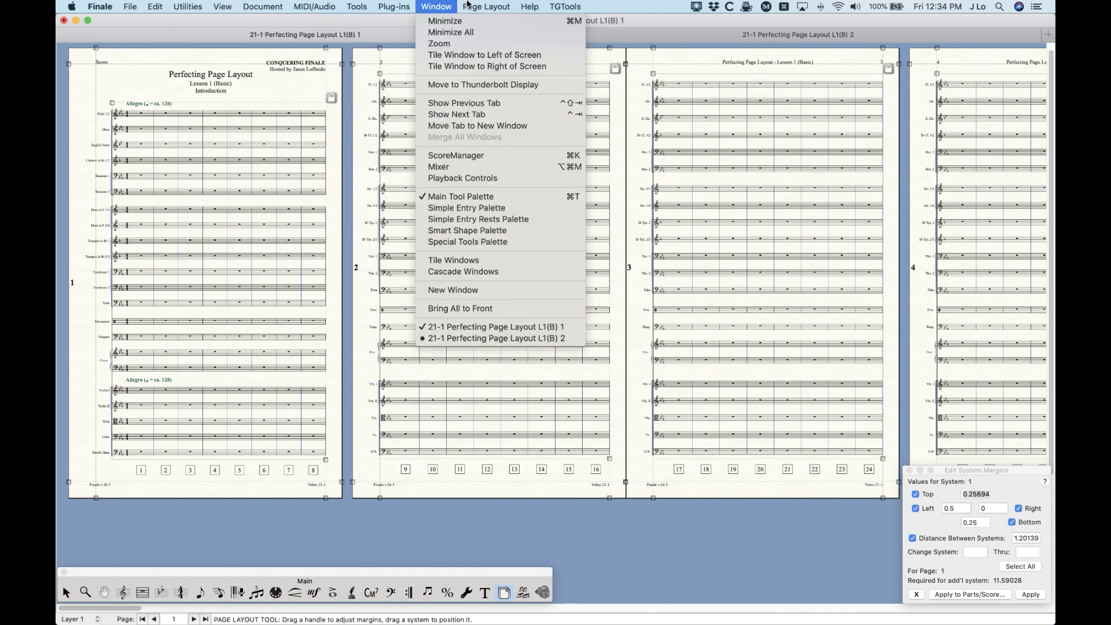
{"action": "mouse_move", "coordinate": [471, 5]}
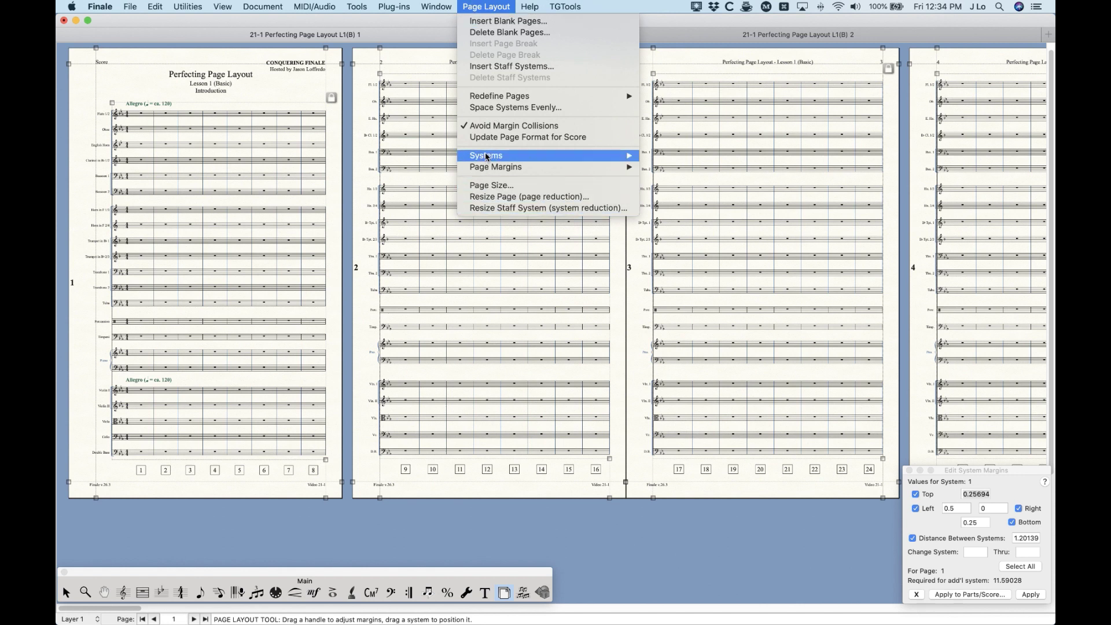
{"action": "mouse_move", "coordinate": [492, 168]}
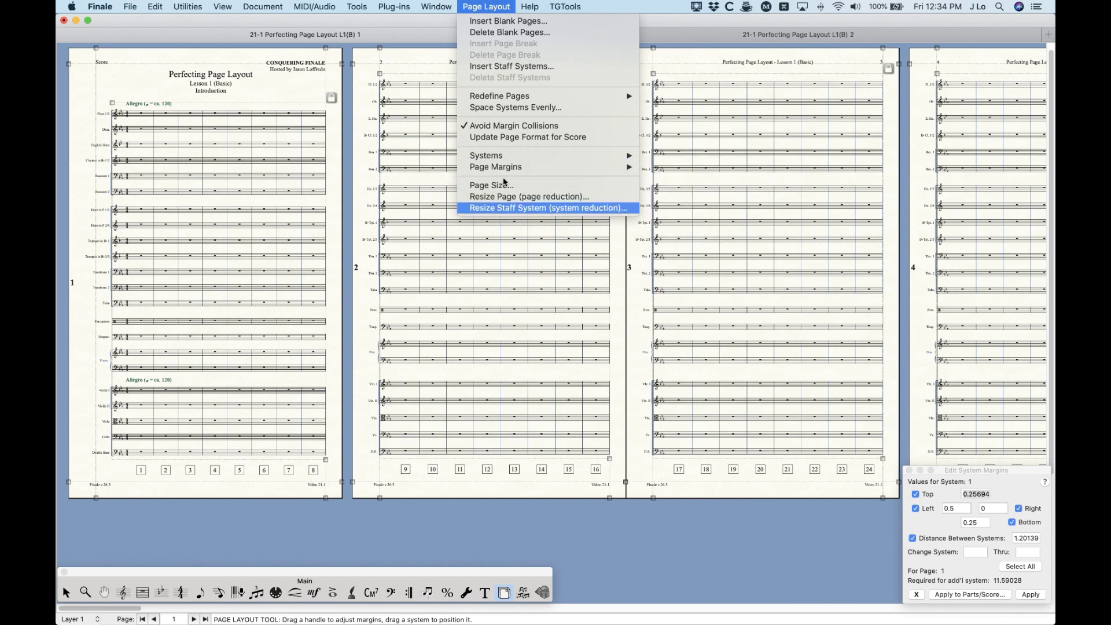
{"action": "left_click", "coordinate": [489, 5]}
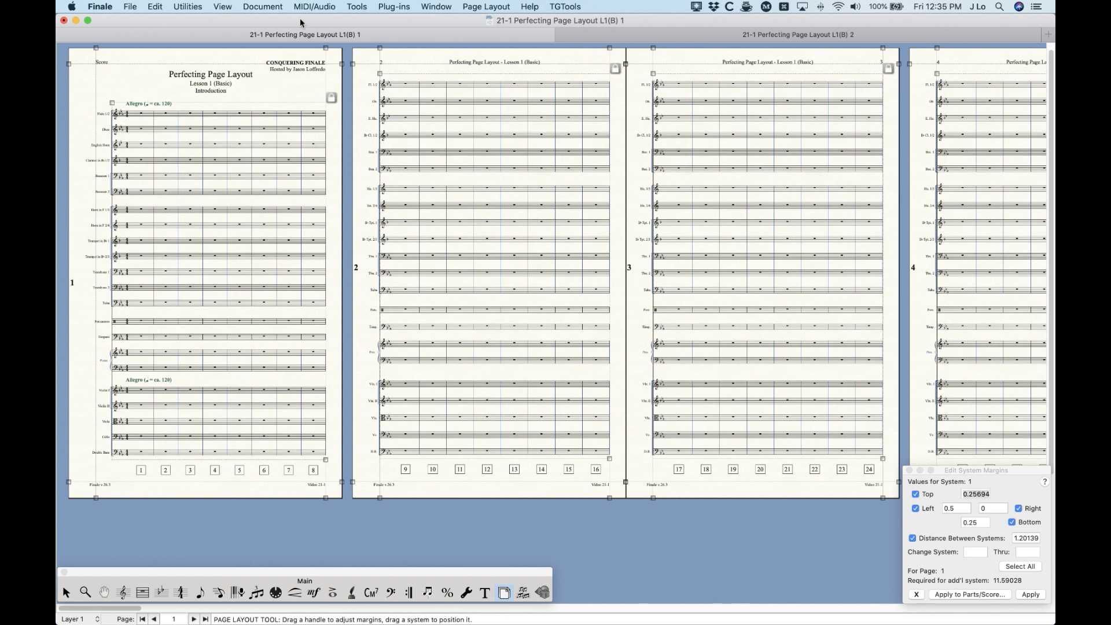
{"action": "left_click", "coordinate": [272, 7]}
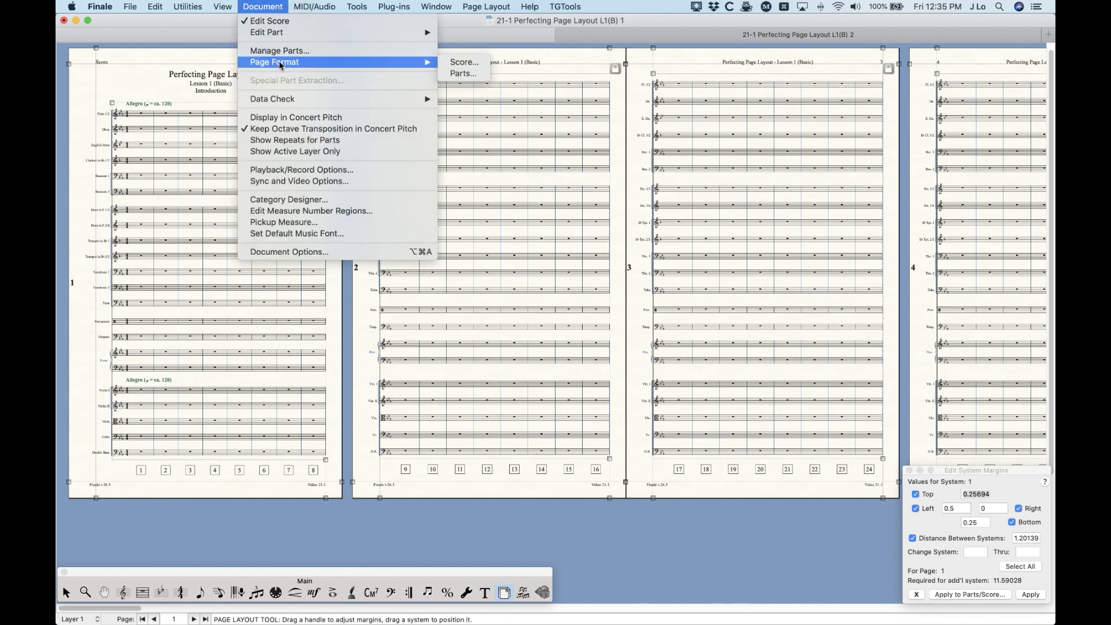
{"action": "left_click", "coordinate": [486, 6]}
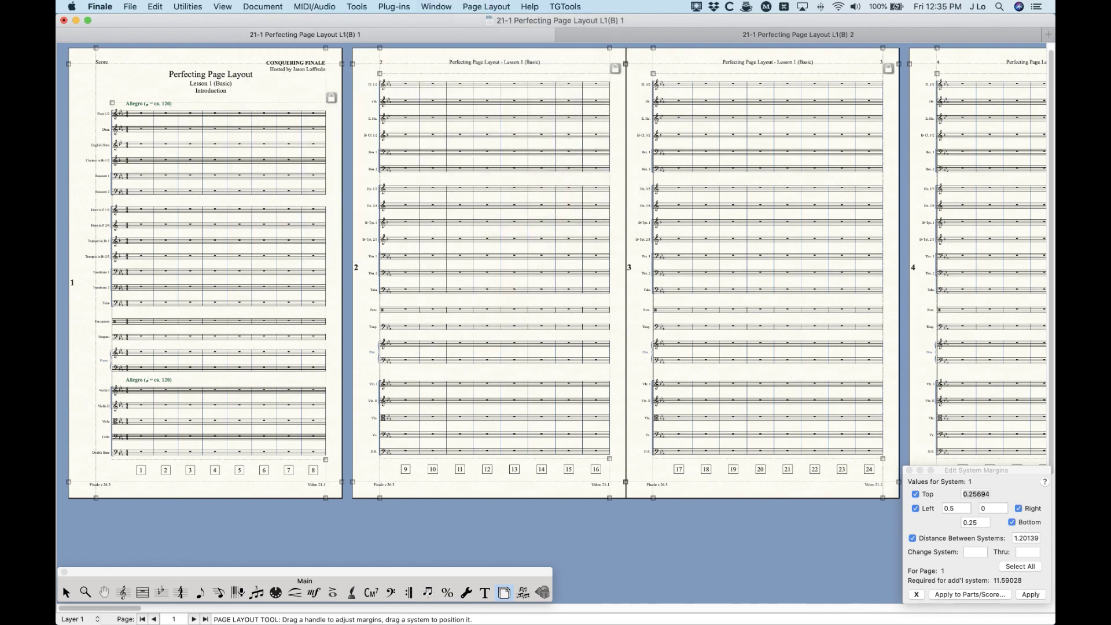